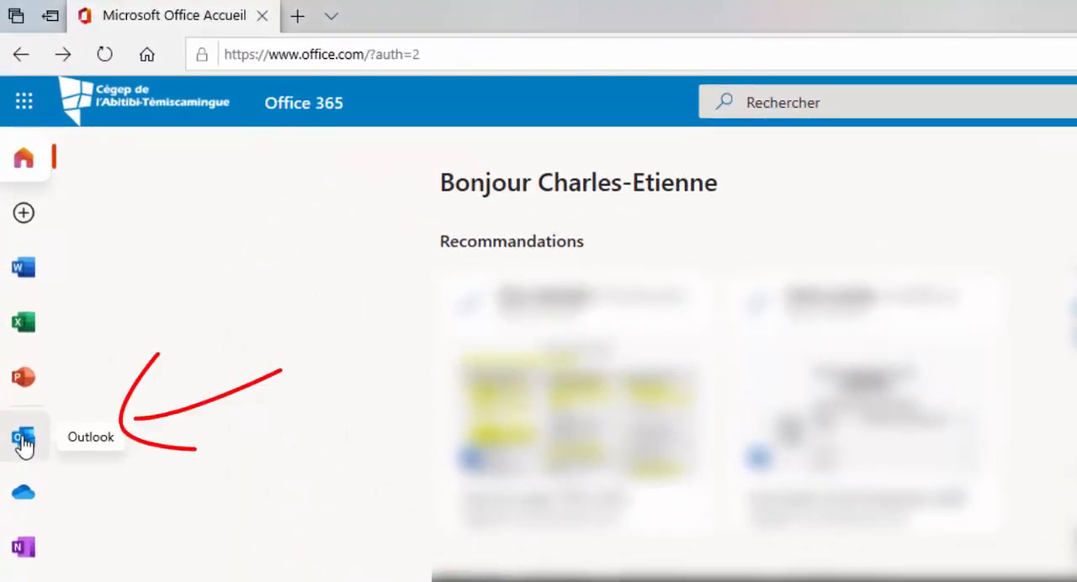
Open Outlook from the Office 365 home page and switch to its calendar
{"action": "left_click", "coordinate": [24, 105]}
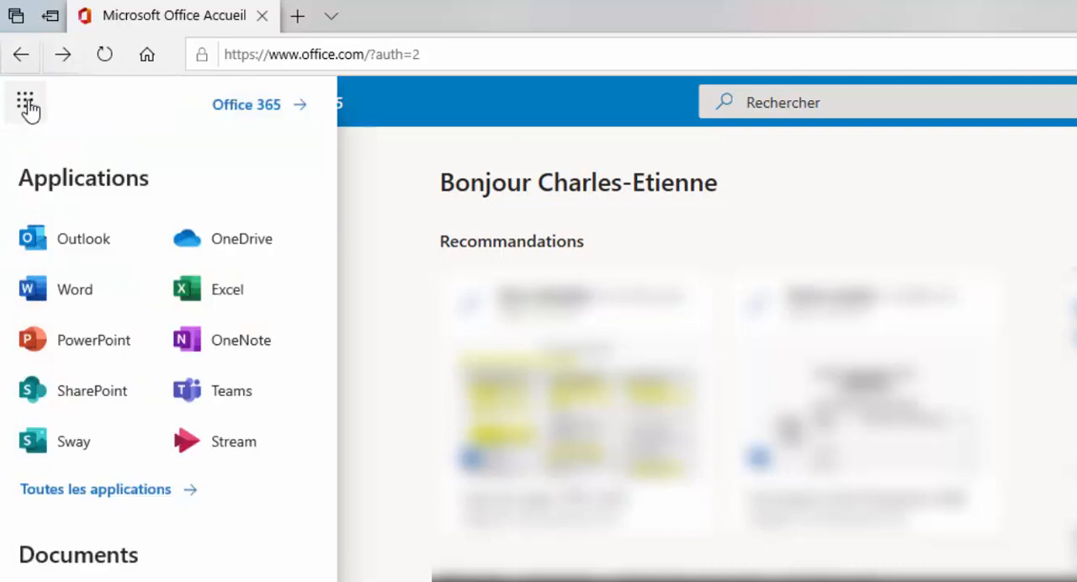
{"action": "left_click", "coordinate": [81, 244]}
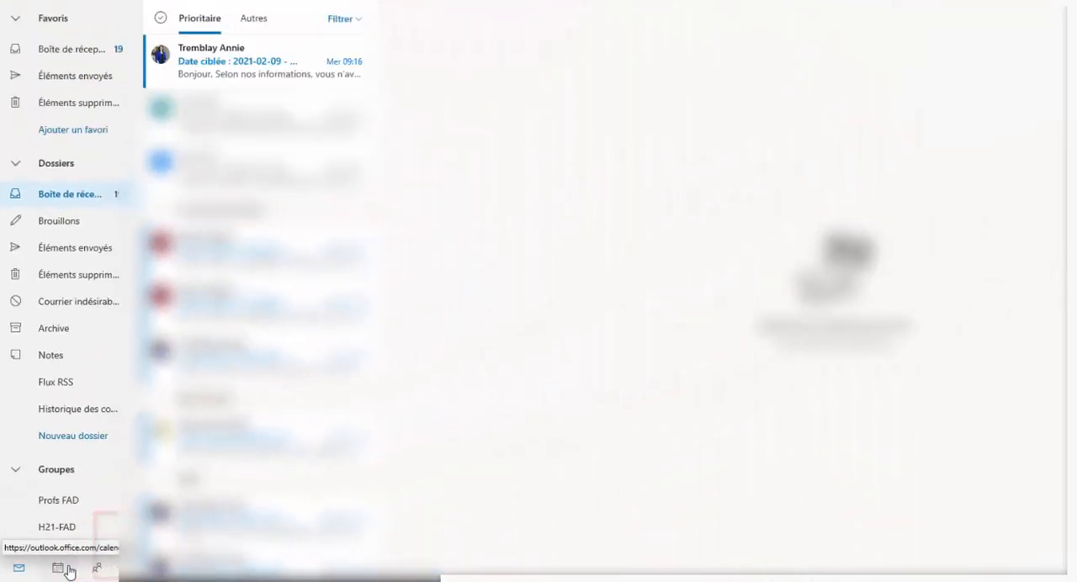
{"action": "left_click", "coordinate": [64, 570]}
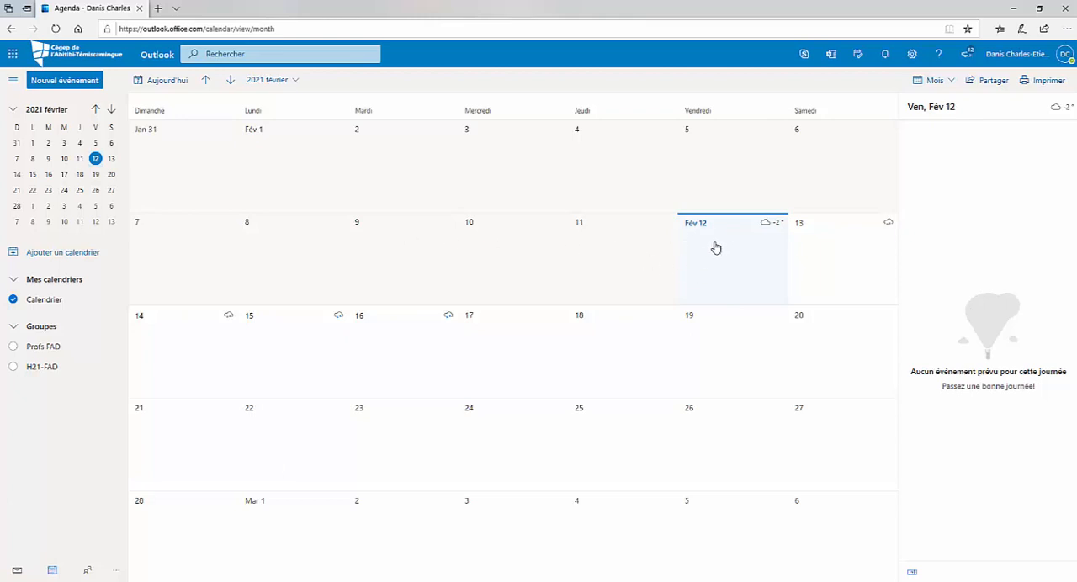
Create an event on February 12, 2021 titled "Rencontre à la bibliothèque"
{"action": "left_click", "coordinate": [721, 250]}
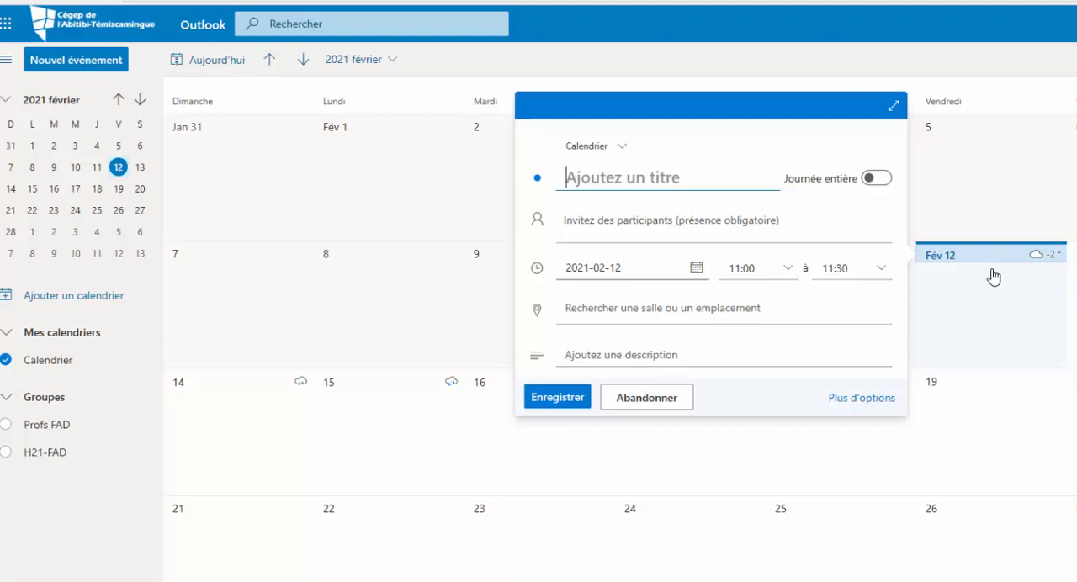
{"action": "type", "text": "Rencontre"}
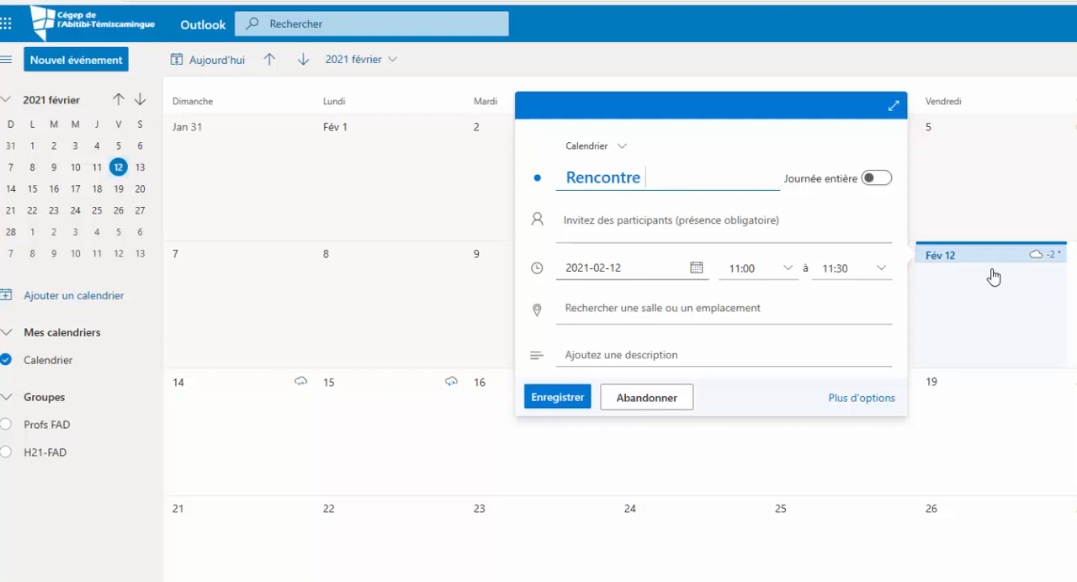
{"action": "type", "text": " à la bibliot"}
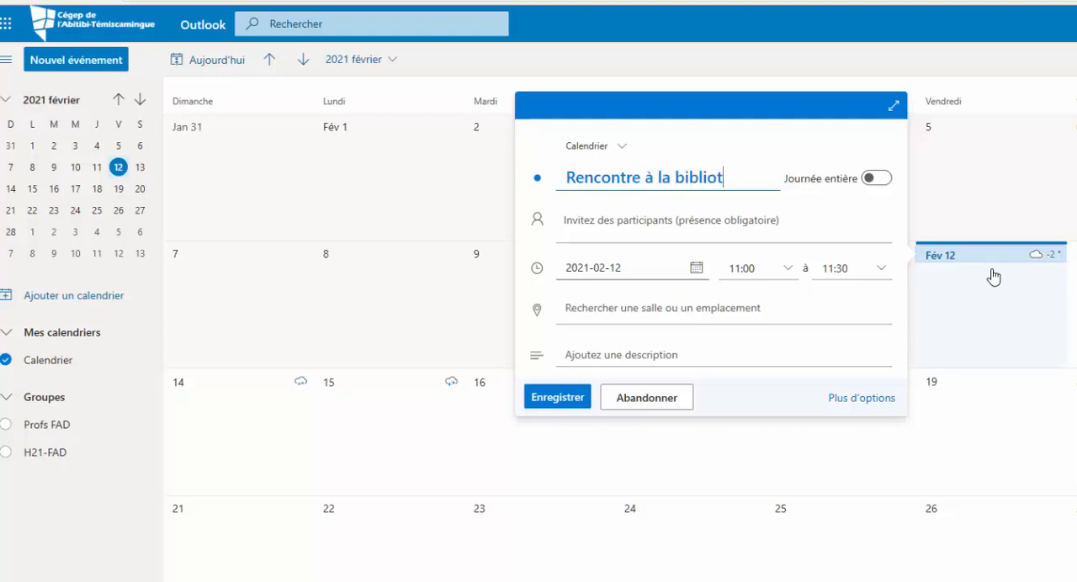
{"action": "type", "text": "hèque"}
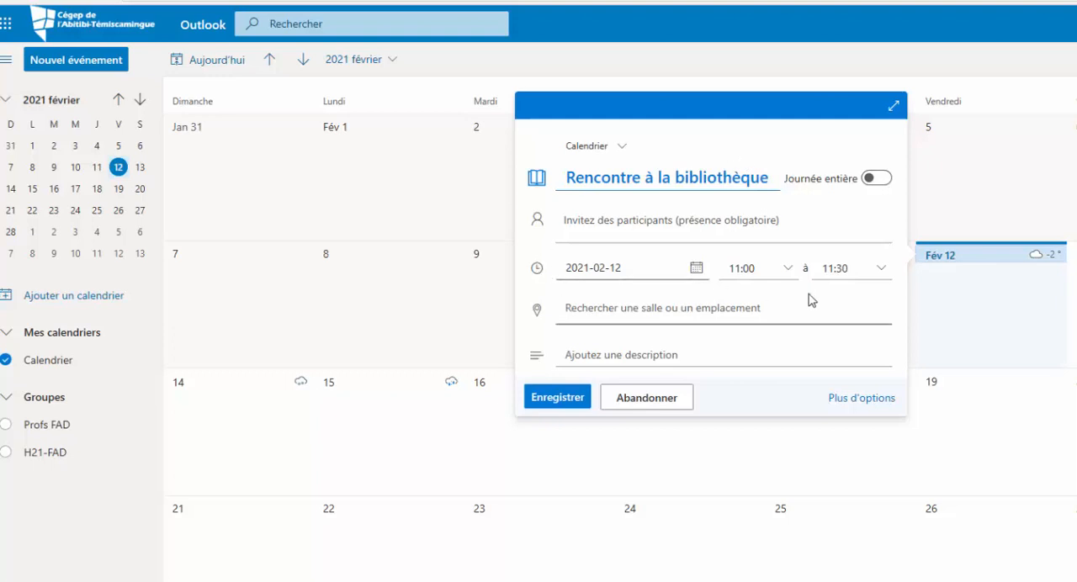
Set the event's start time to 13:00 and its end time to 14:00
{"action": "left_click", "coordinate": [790, 271]}
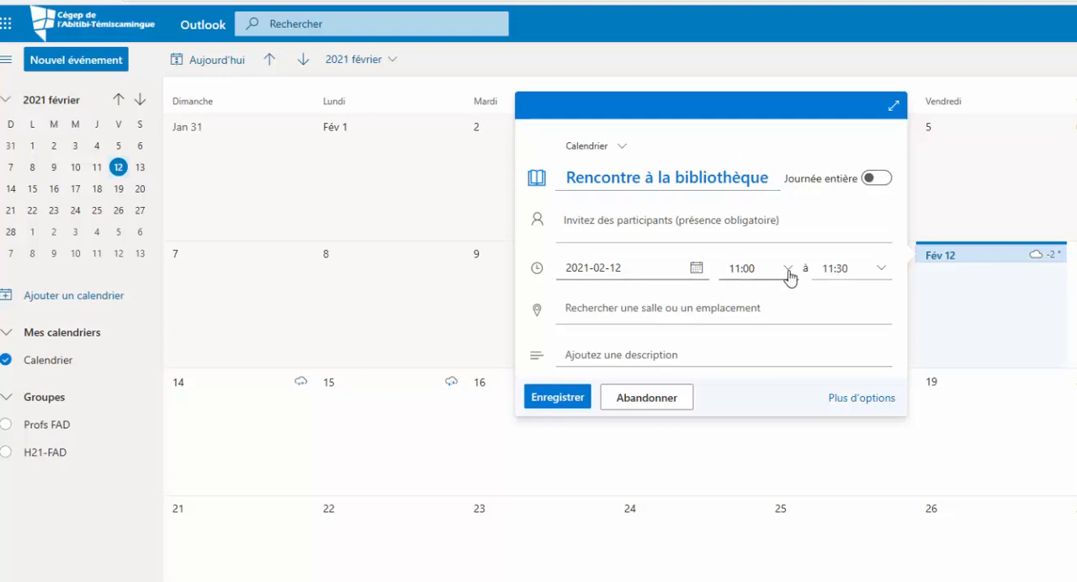
{"action": "left_click", "coordinate": [790, 271]}
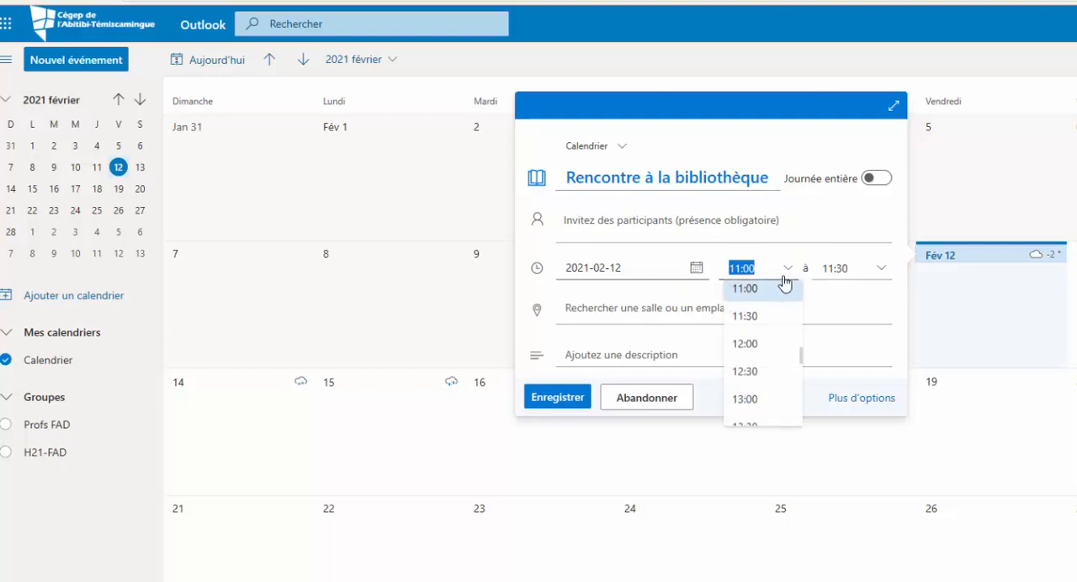
{"action": "left_click", "coordinate": [768, 402]}
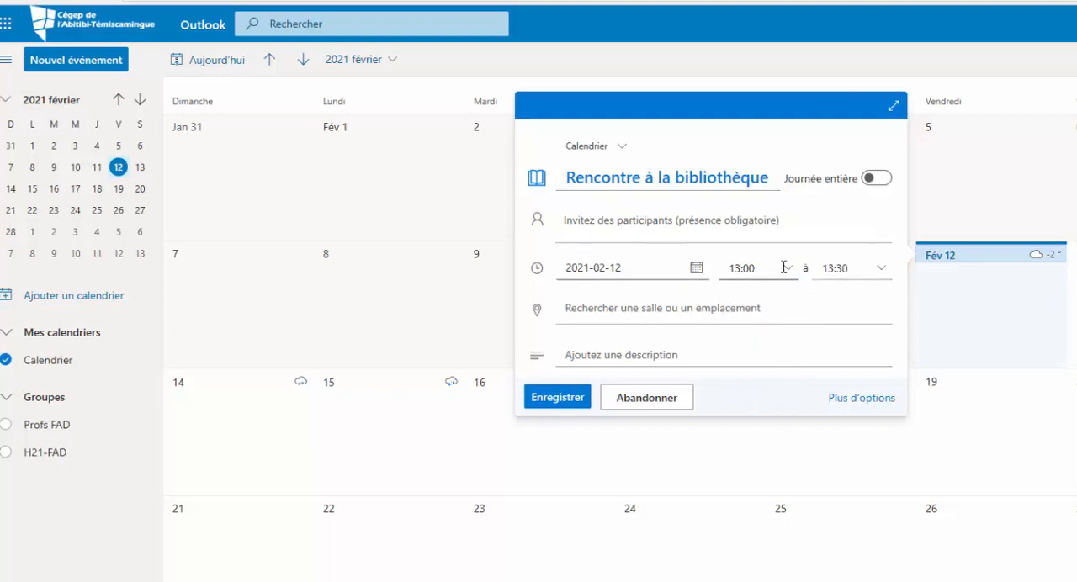
{"action": "left_click", "coordinate": [884, 270]}
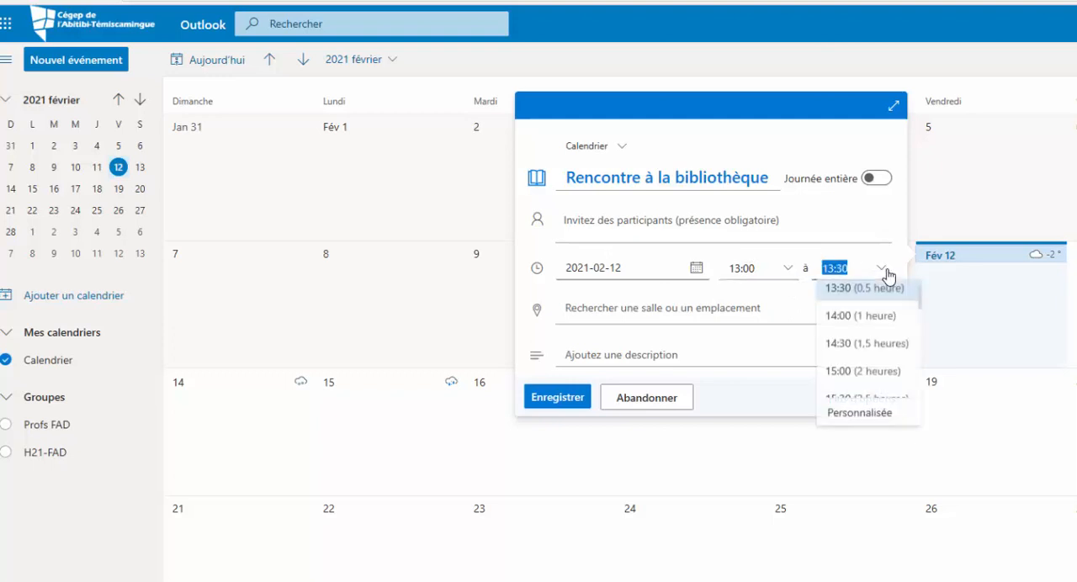
{"action": "left_click", "coordinate": [876, 318]}
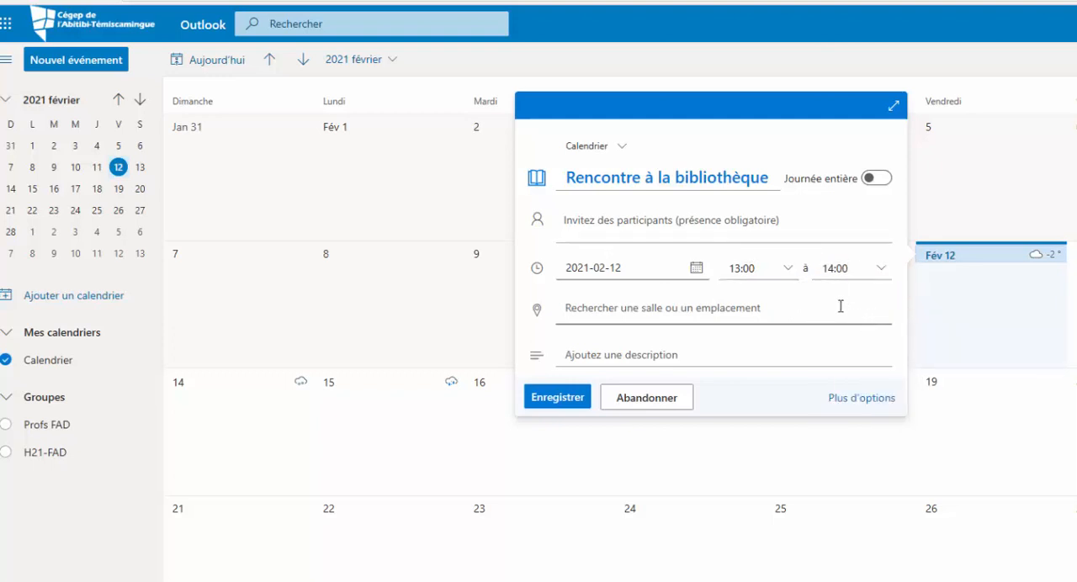
Add the description "Ne pas oublier mon portable" to the event and save it
{"action": "left_click", "coordinate": [568, 309]}
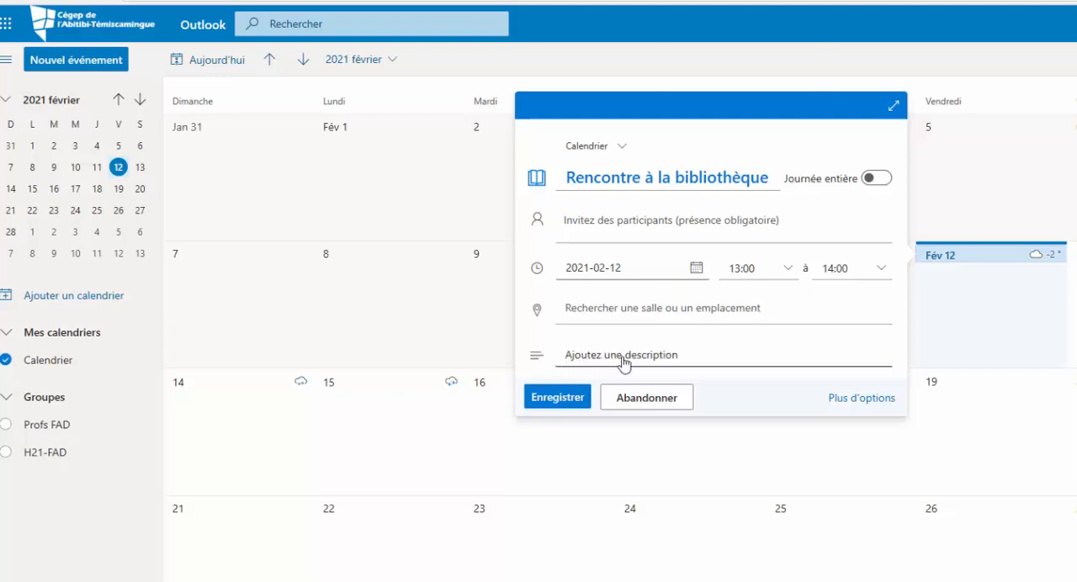
{"action": "left_click", "coordinate": [678, 358]}
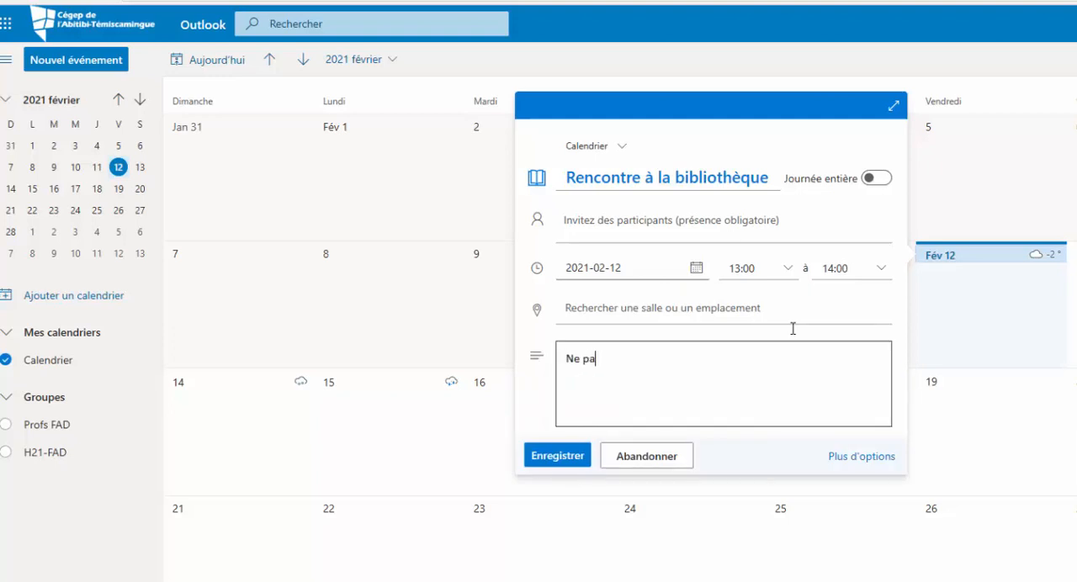
{"action": "type", "text": "Ne pas oublier mon portable"}
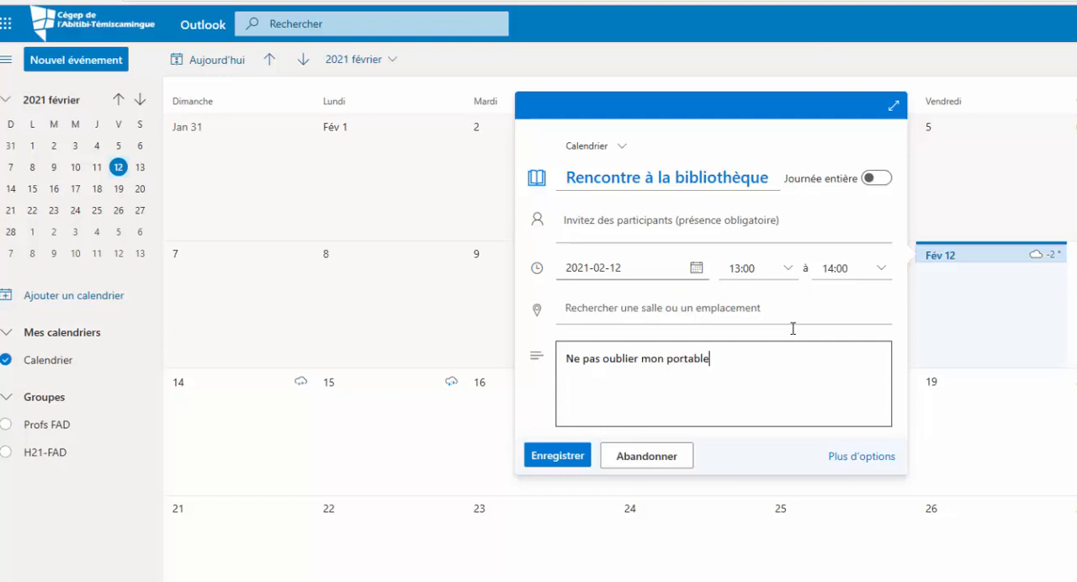
{"action": "left_click", "coordinate": [567, 461]}
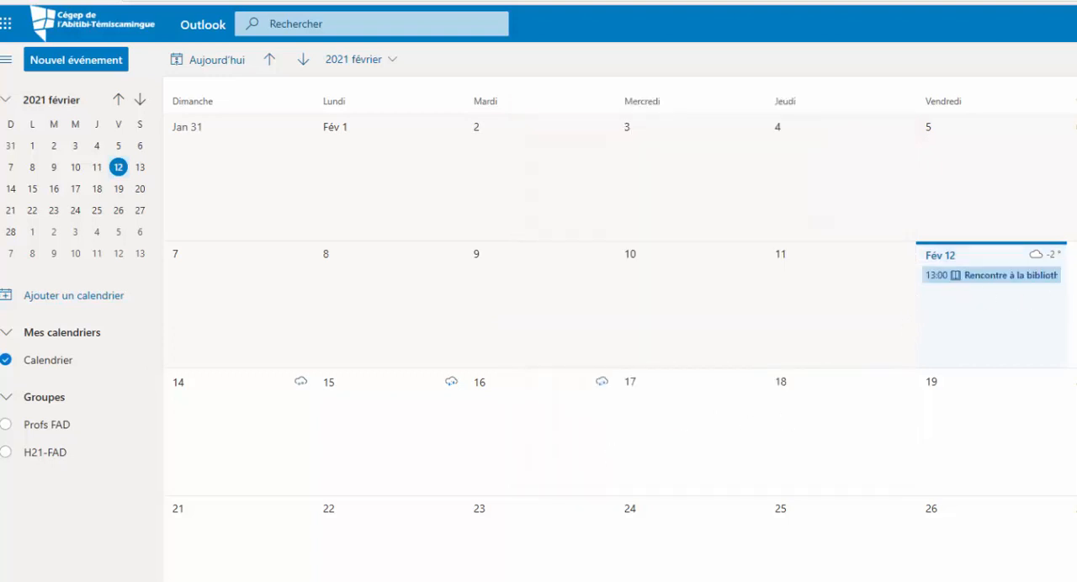
Start a second, full-form event on February 12 titled "Travail sur le travail du cours économie"
{"action": "double_click", "coordinate": [1011, 298]}
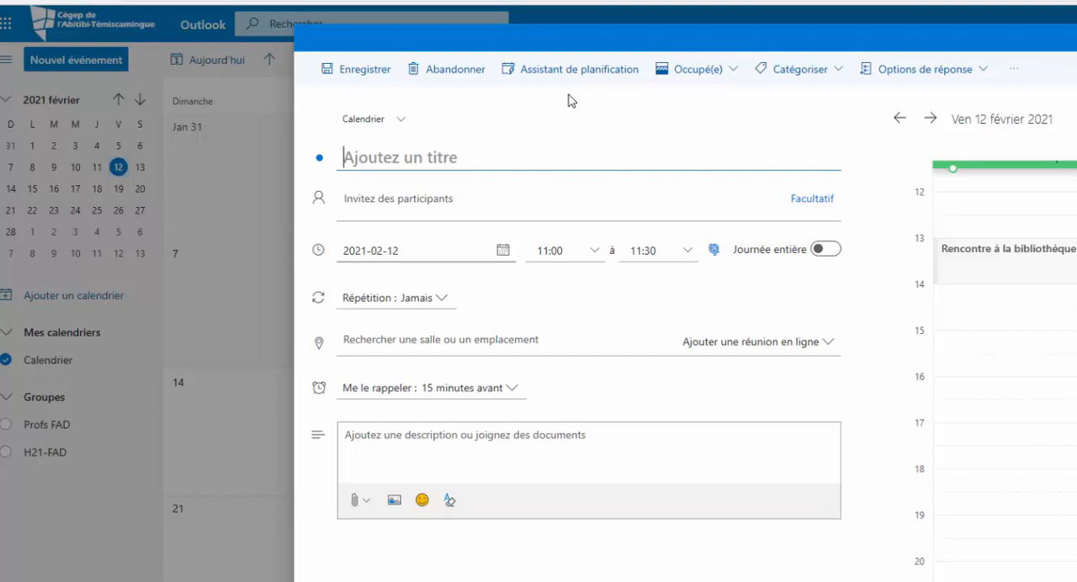
{"action": "type", "text": "Tr"}
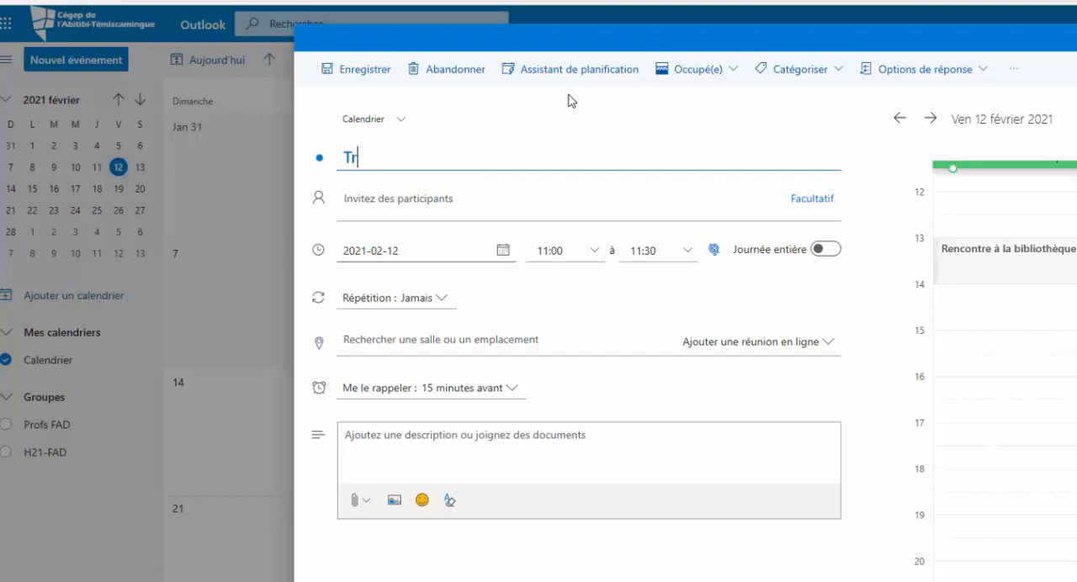
{"action": "type", "text": "avail sur l"}
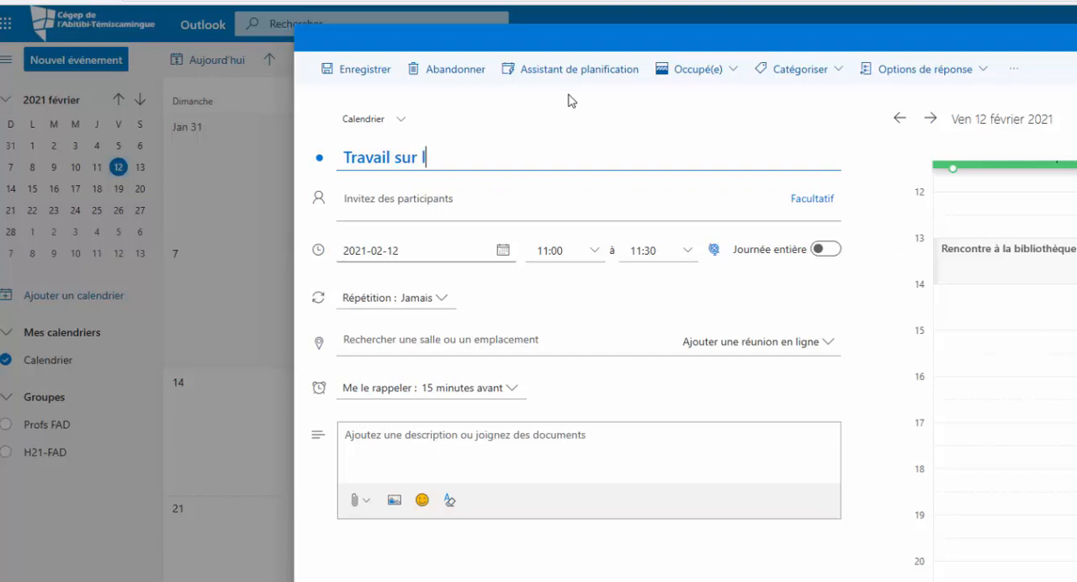
{"action": "type", "text": "a"}
{"action": "key", "text": "BackSpace"}
{"action": "key", "text": "BackSpace"}
{"action": "type", "text": "e travail "}
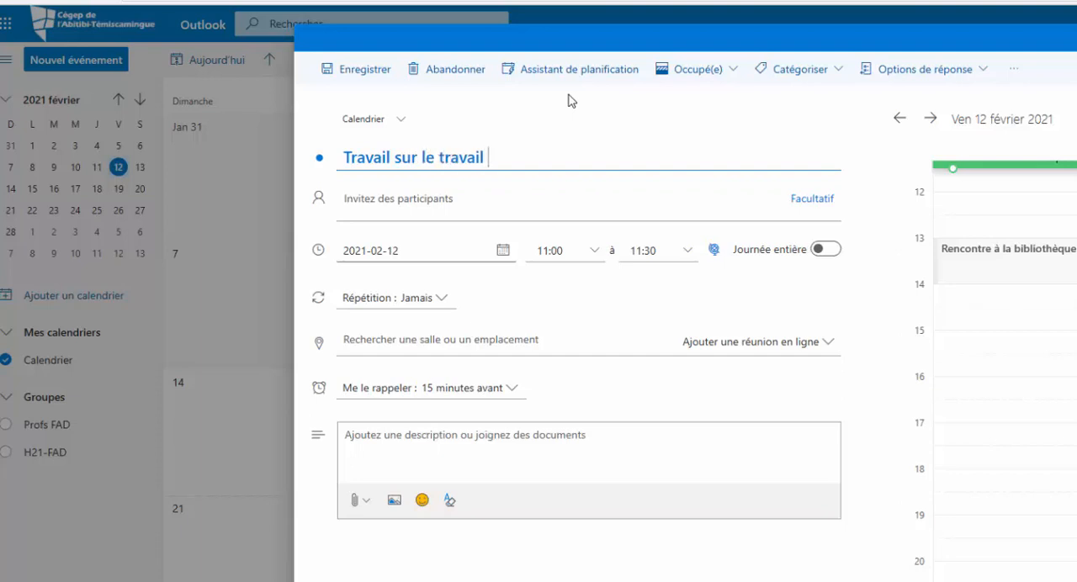
{"action": "type", "text": "du cours"}
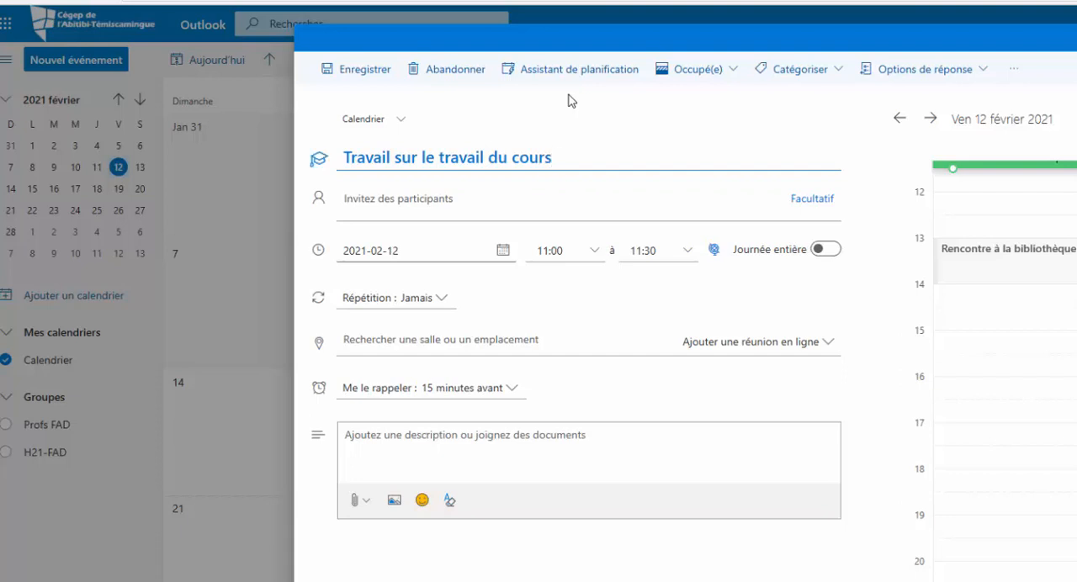
{"action": "type", "text": " économie"}
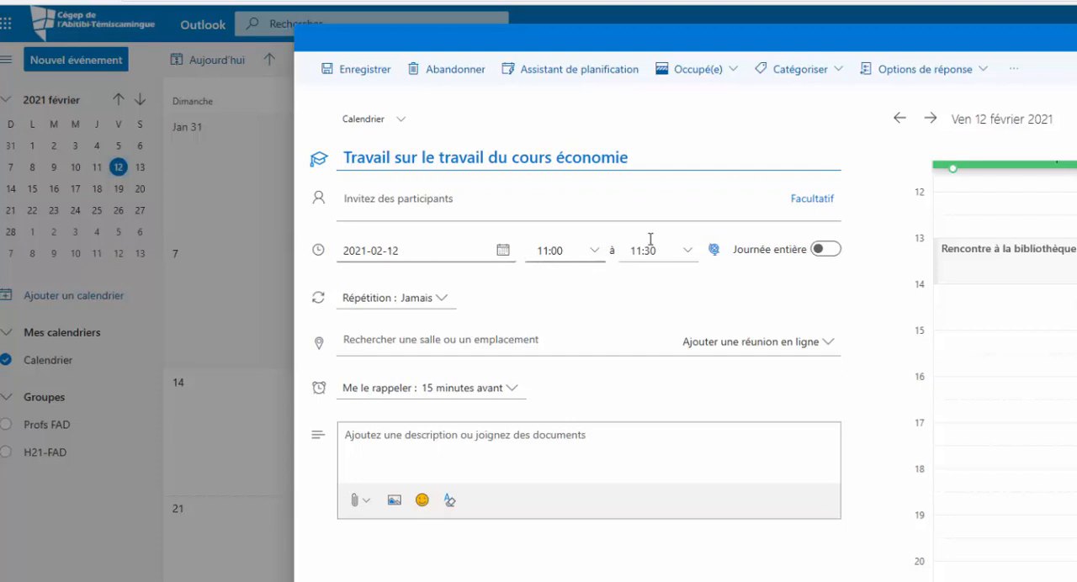
Schedule the economics coursework event from 14:00 to 16:00
{"action": "left_click", "coordinate": [594, 250]}
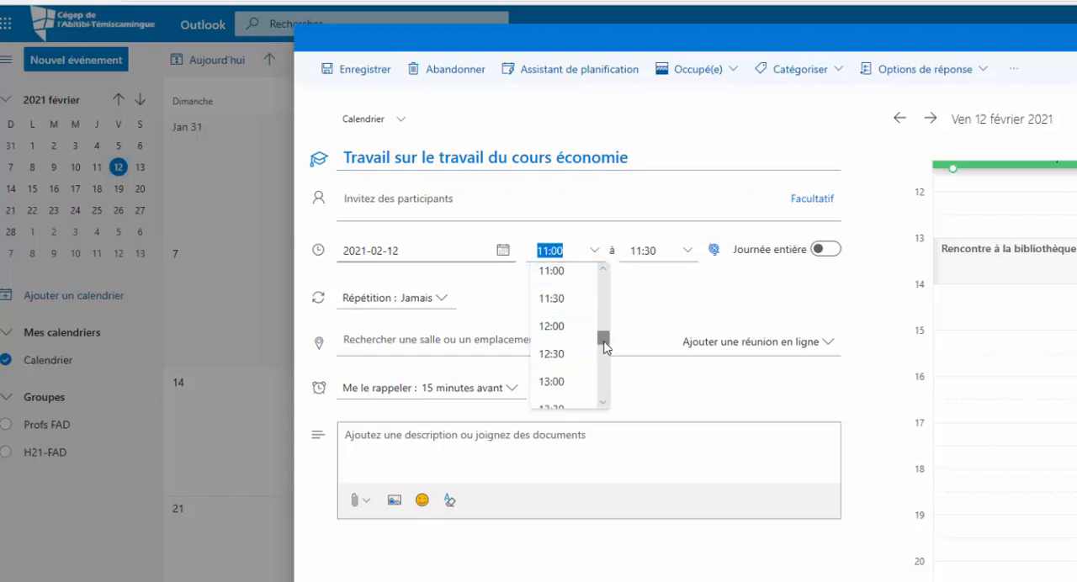
{"action": "scroll", "coordinate": [607, 346], "scroll_direction": "down", "scroll_amount": 2}
{"action": "left_click", "coordinate": [582, 371]}
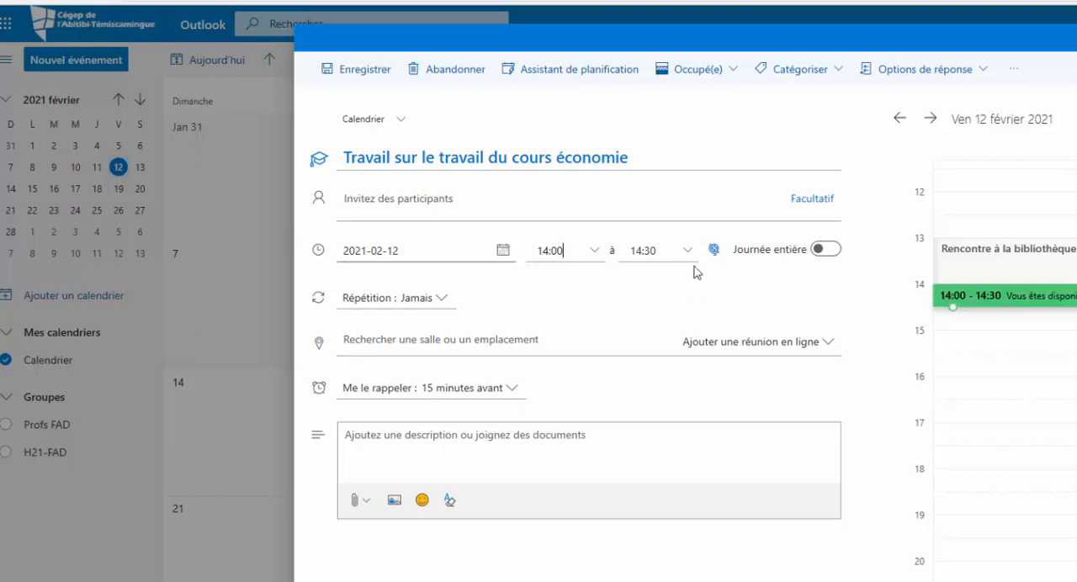
{"action": "left_click", "coordinate": [688, 251]}
{"action": "scroll", "coordinate": [718, 310], "scroll_direction": "down", "scroll_amount": 1}
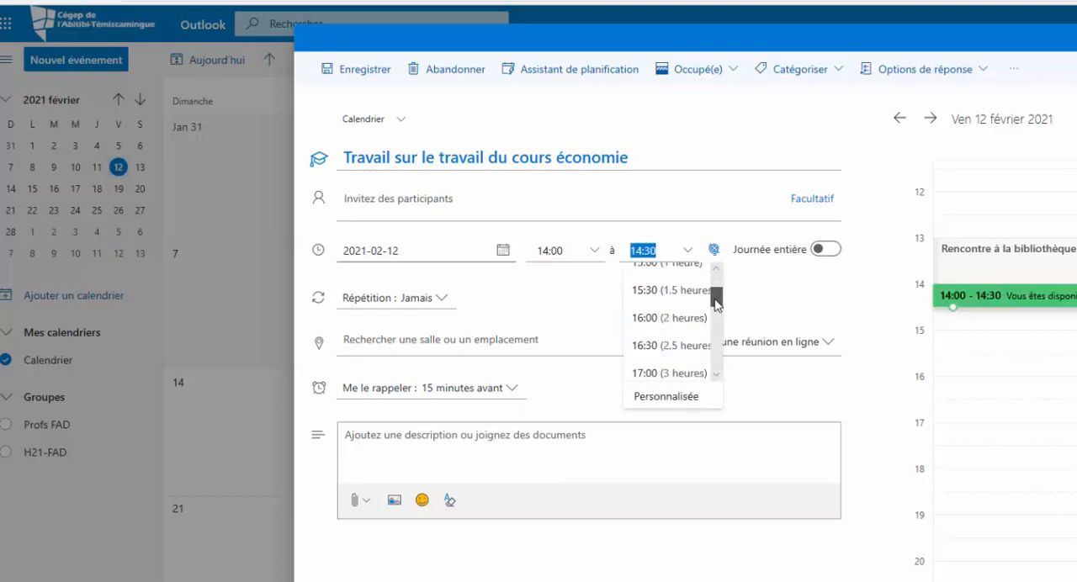
{"action": "left_click", "coordinate": [686, 314]}
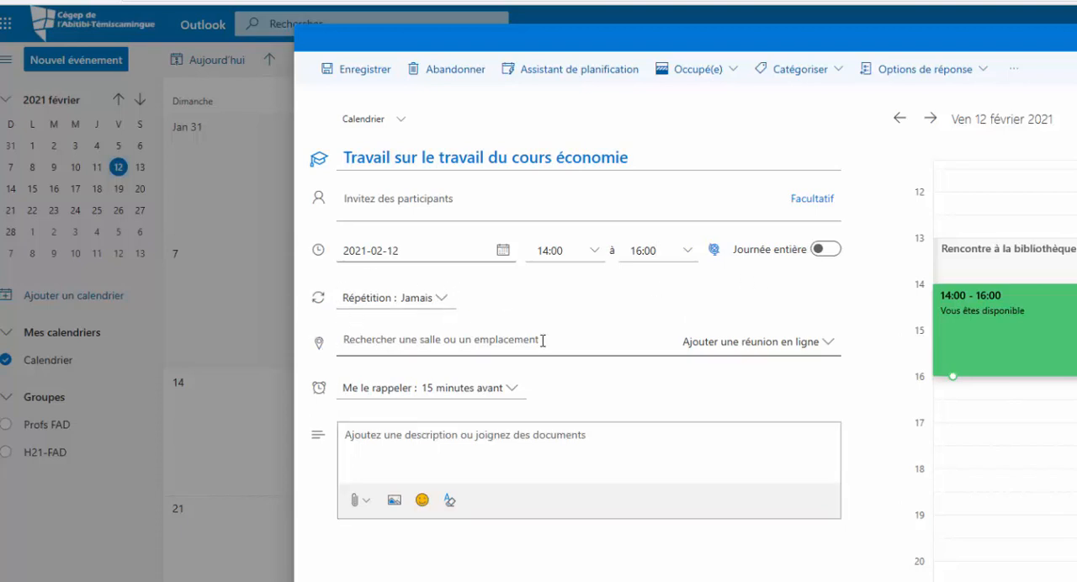
Set the event's location to "Bibliothèque" without choosing any of the suggested addresses
{"action": "left_click", "coordinate": [395, 341]}
{"action": "type", "text": "B"}
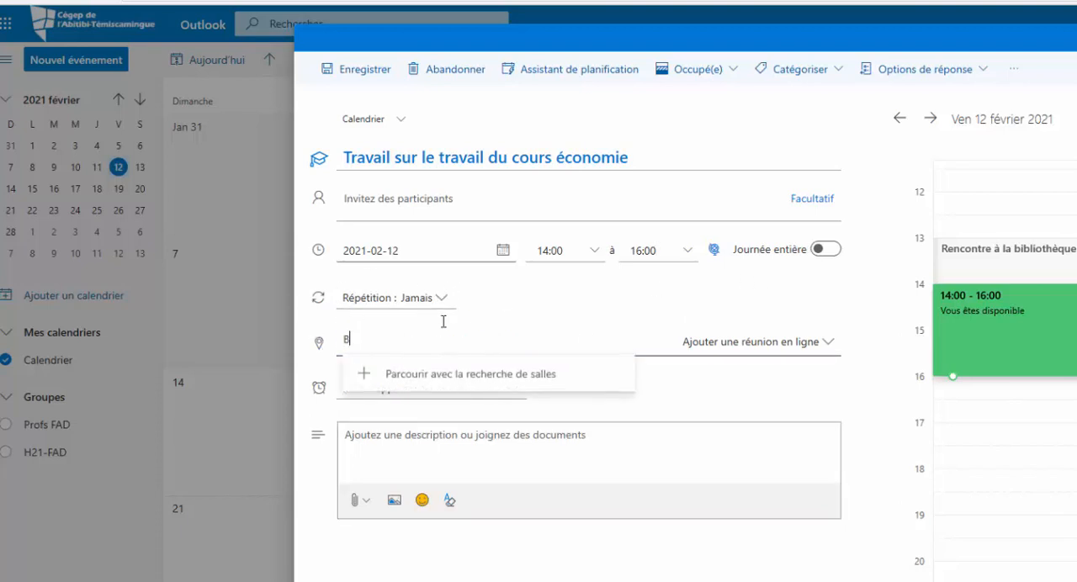
{"action": "type", "text": "ibliothèque"}
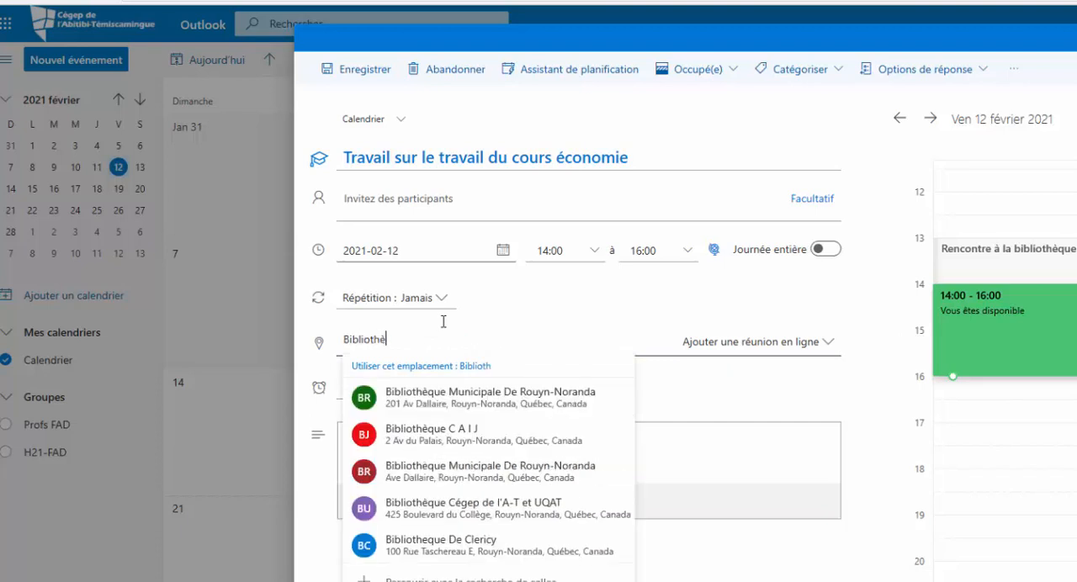
{"action": "left_click", "coordinate": [681, 305]}
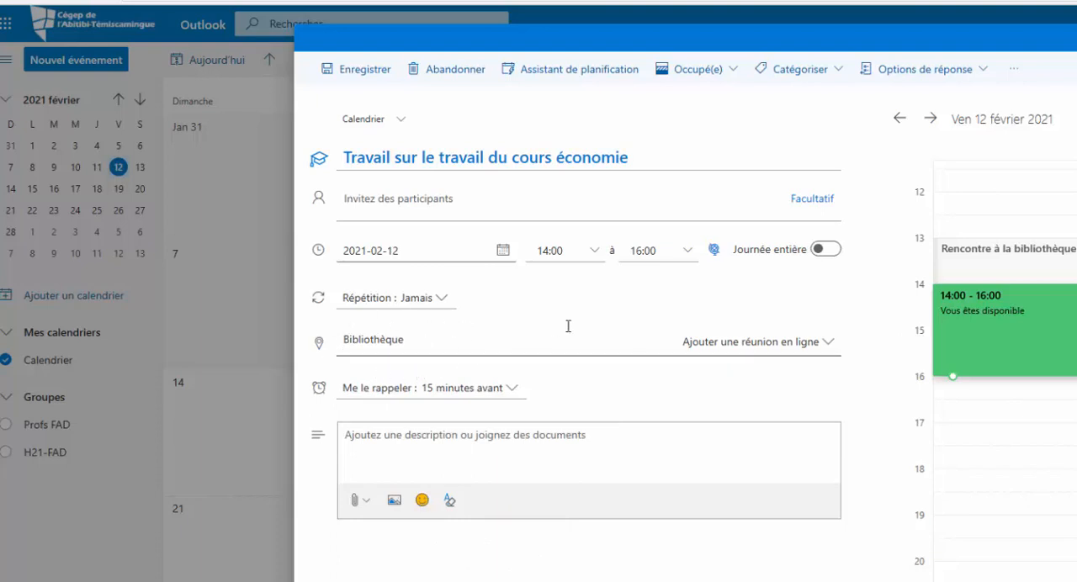
Enter "Recherche" and "Écrire mon travail" on separate lines in the description and format them as a bulleted list
{"action": "left_click", "coordinate": [352, 436]}
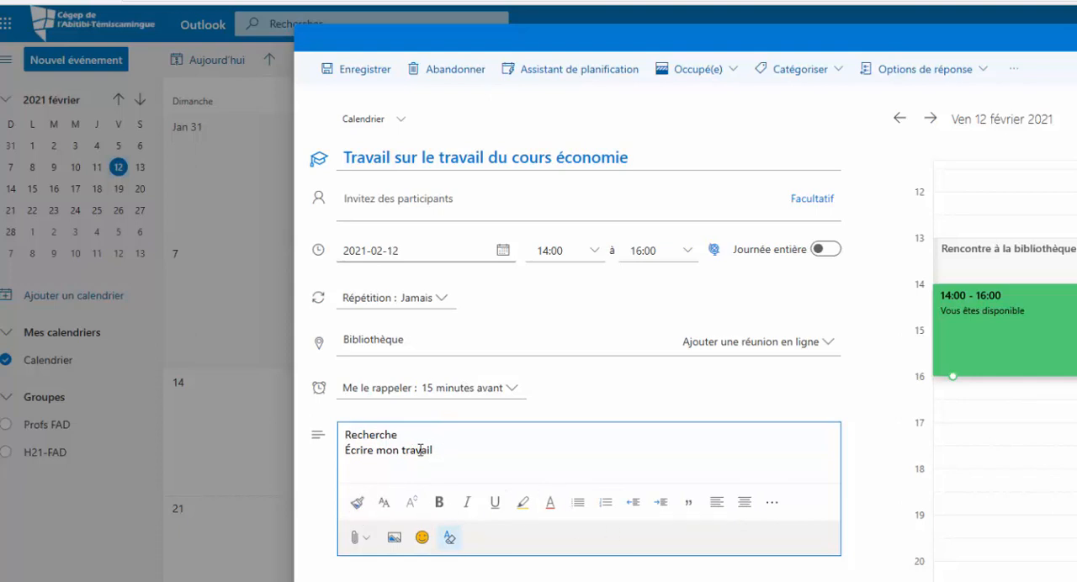
{"action": "key", "text": "ctrl+a"}
{"action": "left_click", "coordinate": [578, 503]}
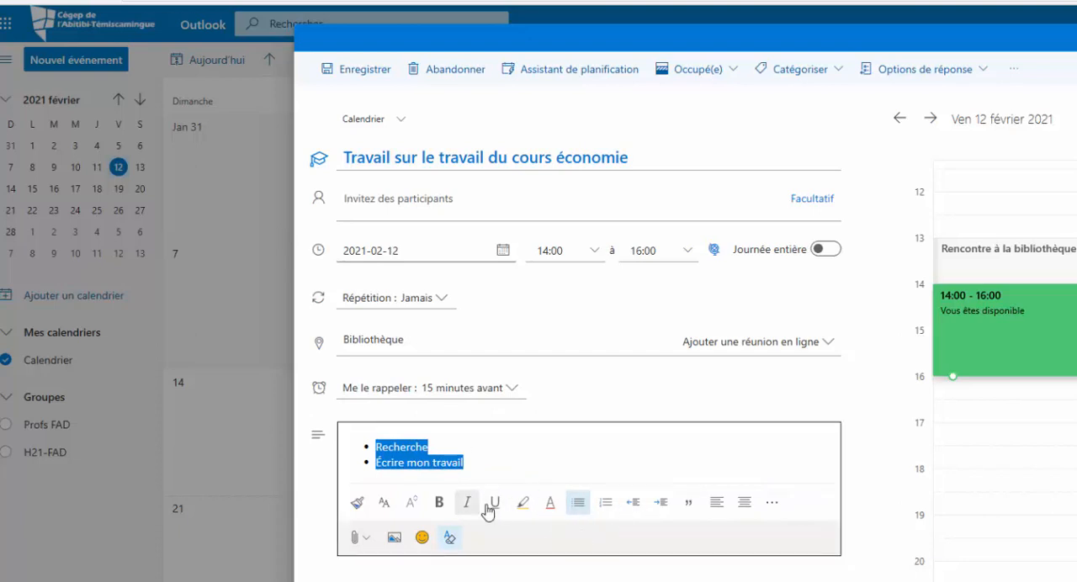
{"action": "left_click", "coordinate": [590, 451]}
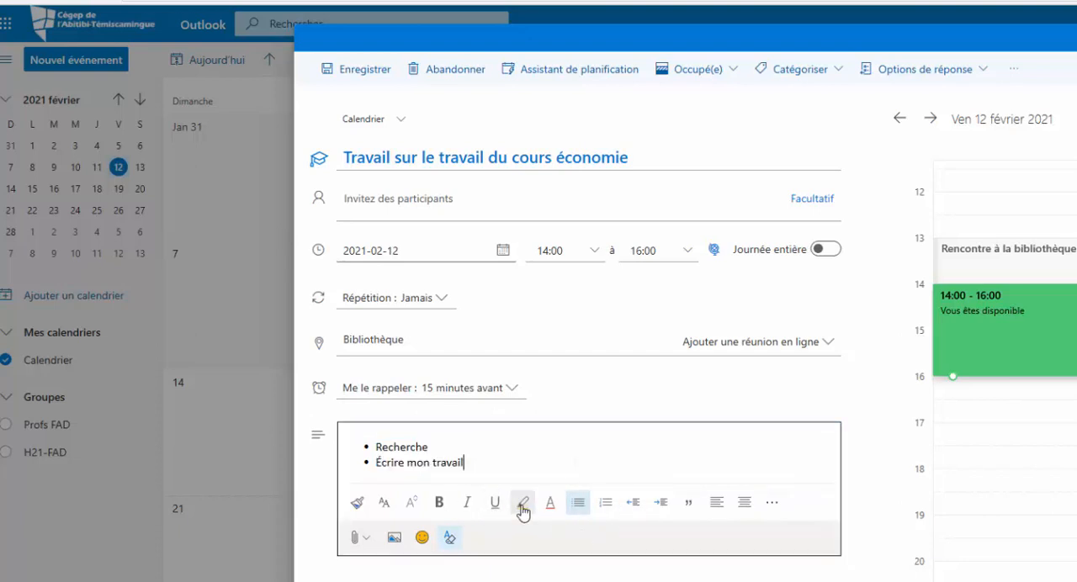
Highlight the word "Recherche" in the event description in yellow
{"action": "double_click", "coordinate": [416, 447]}
{"action": "left_click", "coordinate": [534, 450]}
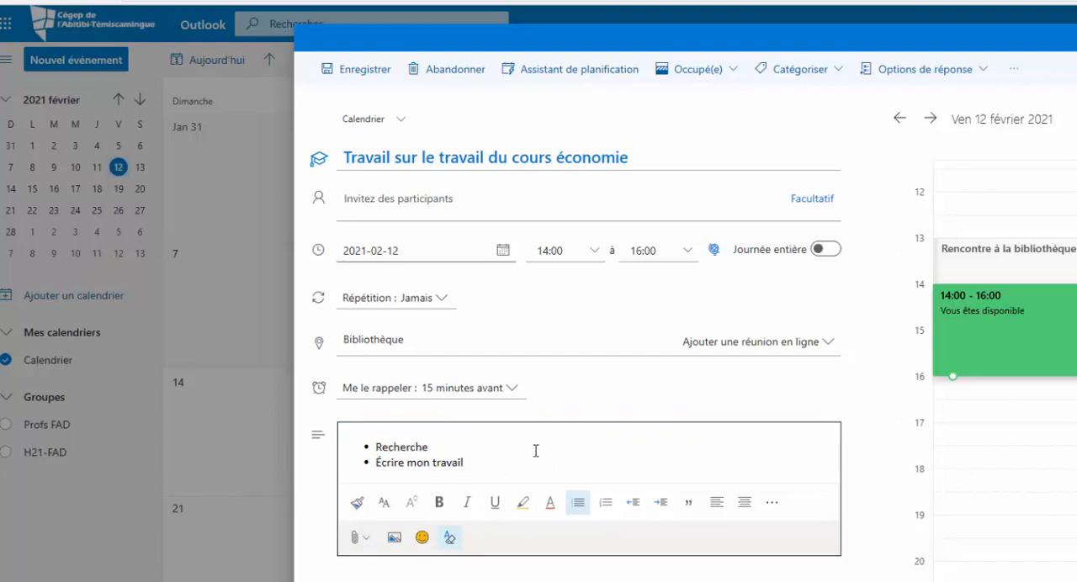
{"action": "left_click_drag", "start_coordinate": [452, 446], "coordinate": [372, 446]}
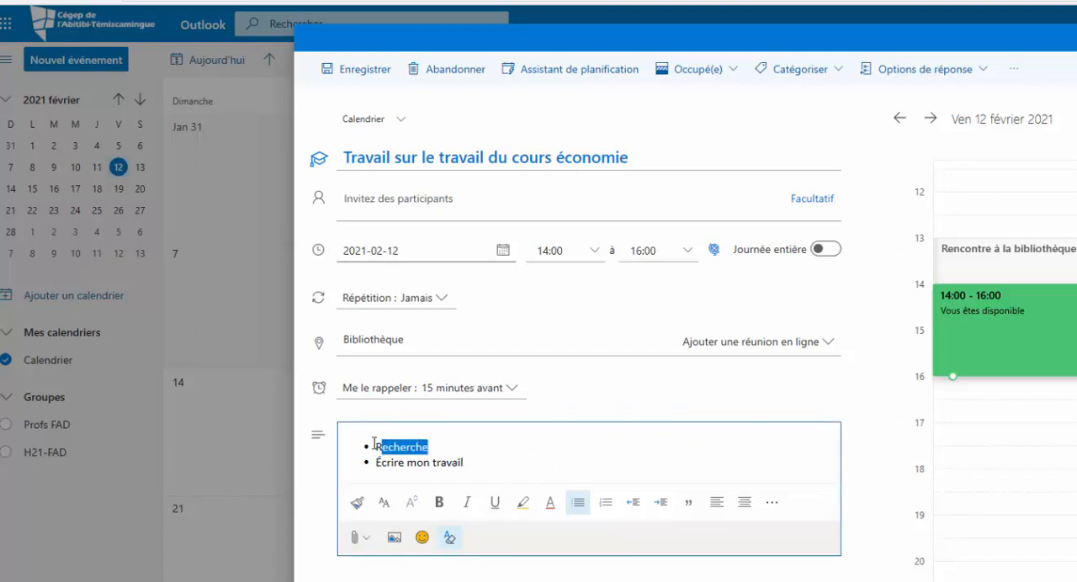
{"action": "left_click", "coordinate": [523, 502]}
{"action": "left_click", "coordinate": [589, 537]}
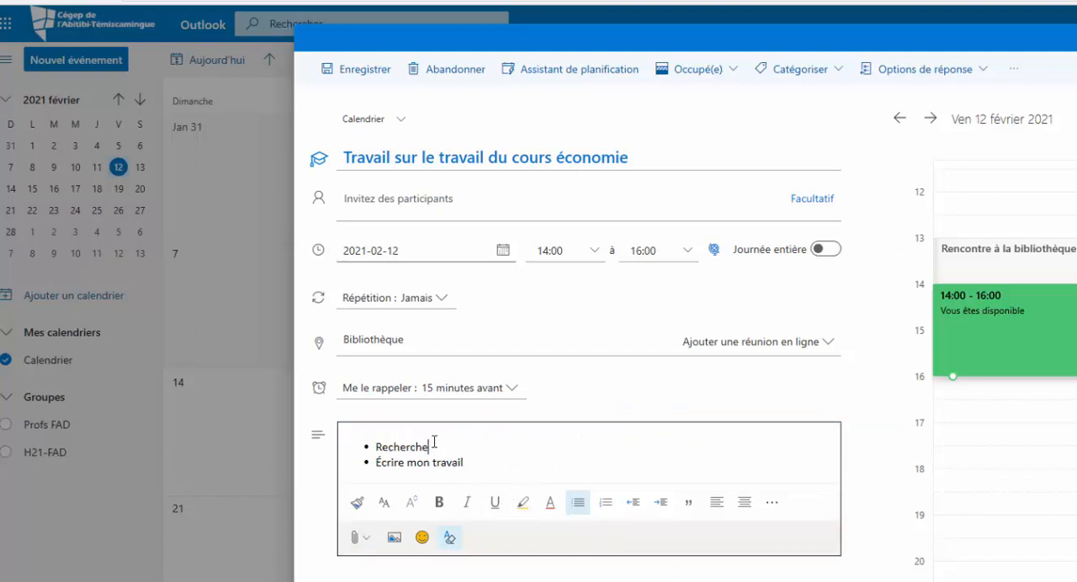
{"action": "left_click_drag", "start_coordinate": [435, 446], "coordinate": [366, 444]}
{"action": "left_click", "coordinate": [523, 503]}
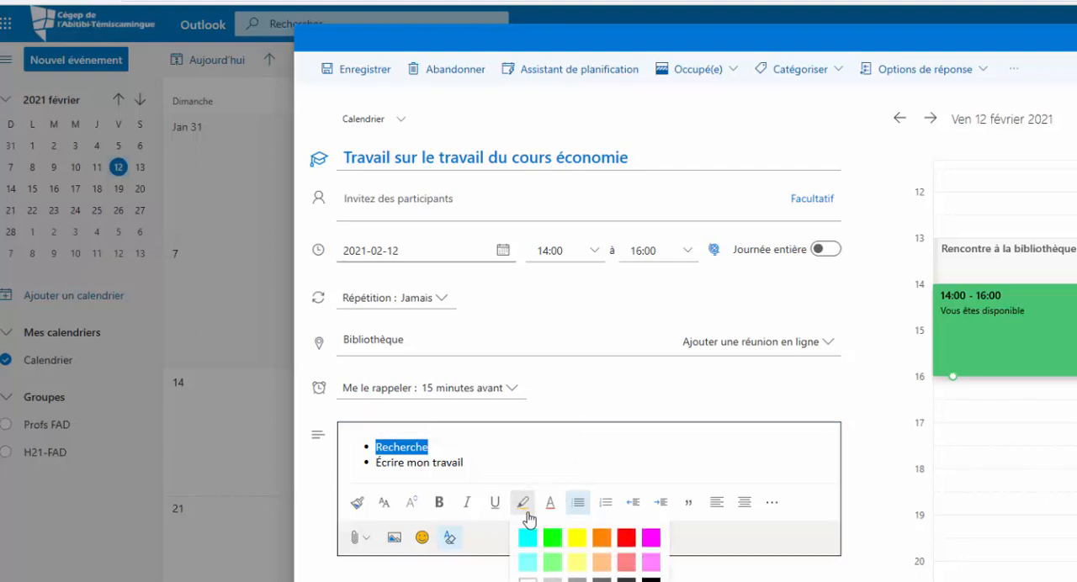
{"action": "left_click", "coordinate": [578, 539]}
{"action": "left_click", "coordinate": [601, 458]}
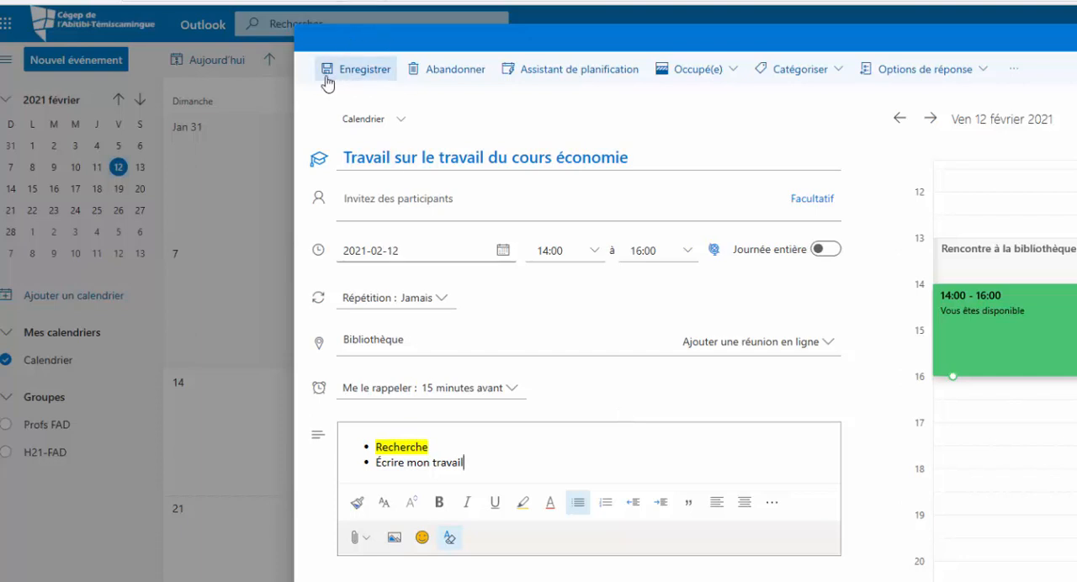
Check the attachment source options without attaching a file, and save the economics coursework event
{"action": "left_click", "coordinate": [368, 547]}
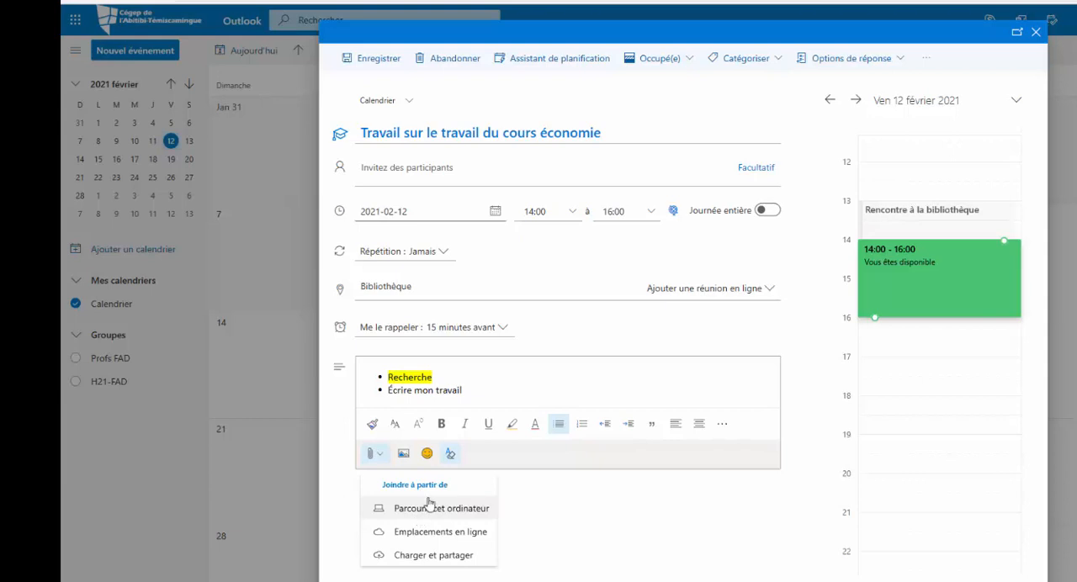
{"action": "left_click", "coordinate": [803, 355]}
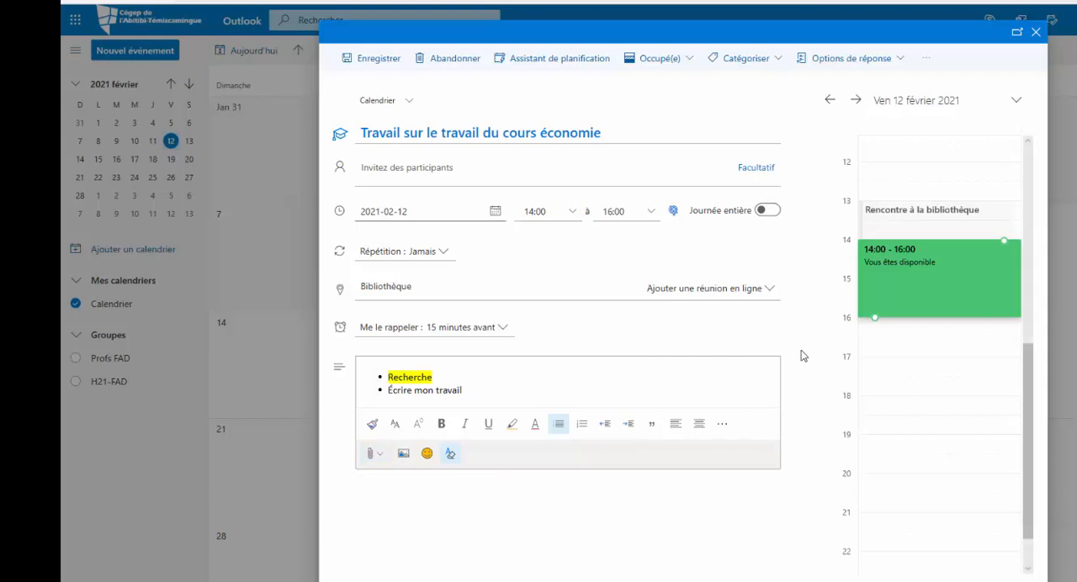
{"action": "left_click", "coordinate": [372, 58]}
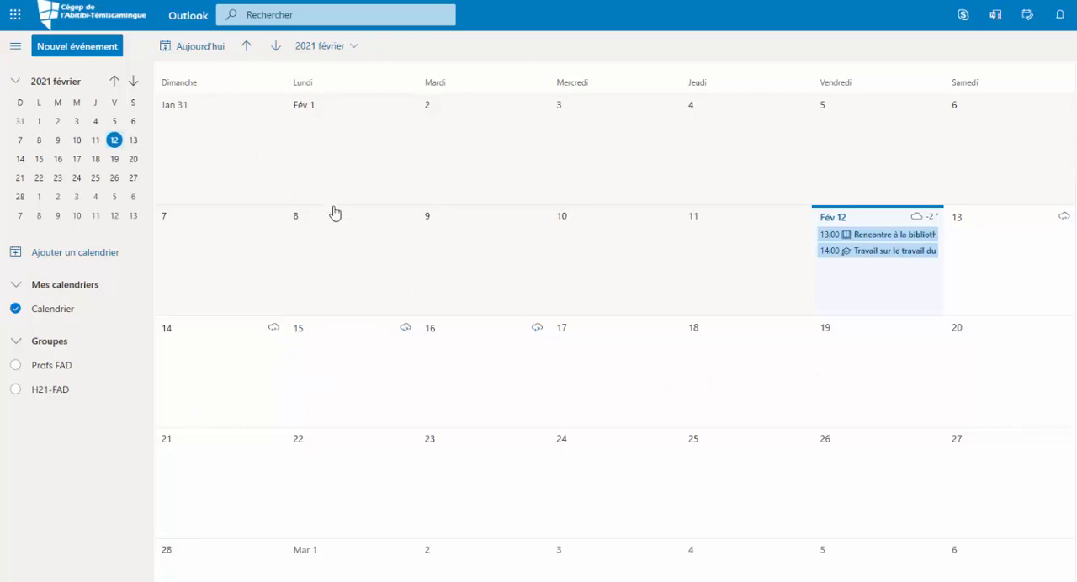
Start a new full-form event on February 15 titled "Philosophie"
{"action": "left_click", "coordinate": [330, 349]}
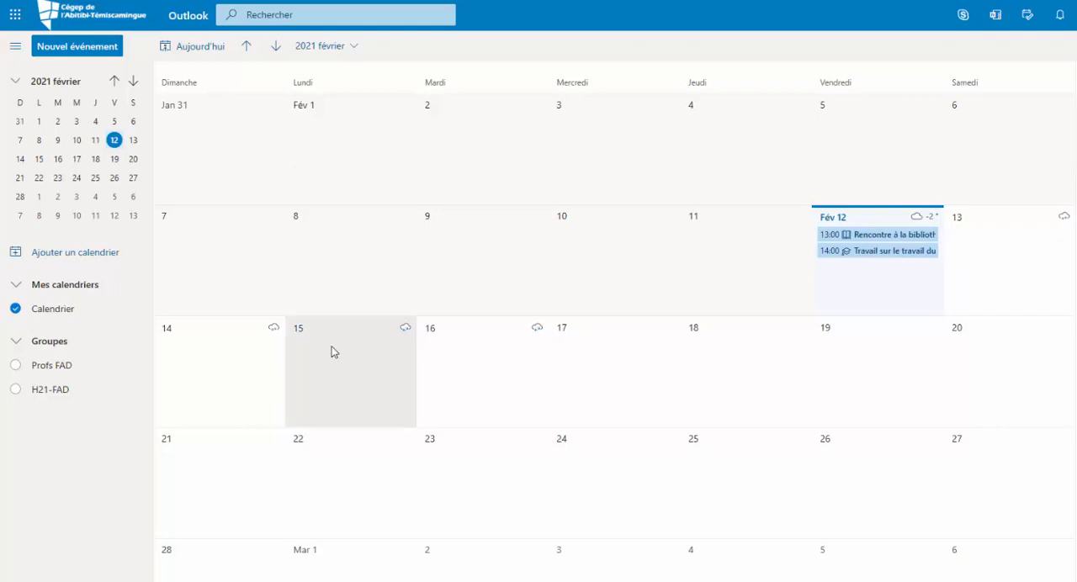
{"action": "double_click", "coordinate": [330, 352]}
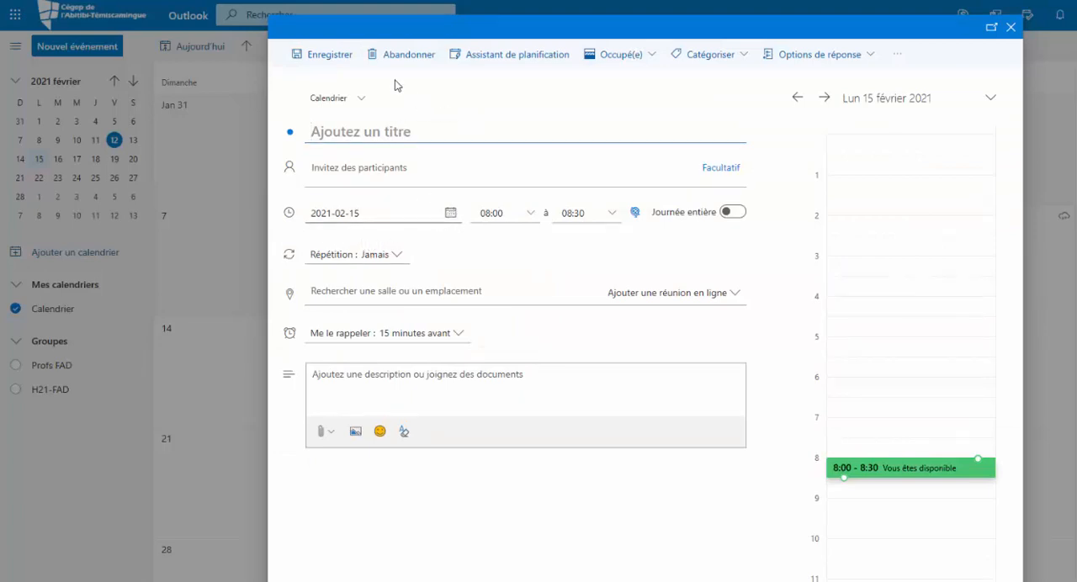
{"action": "type", "text": "Ph"}
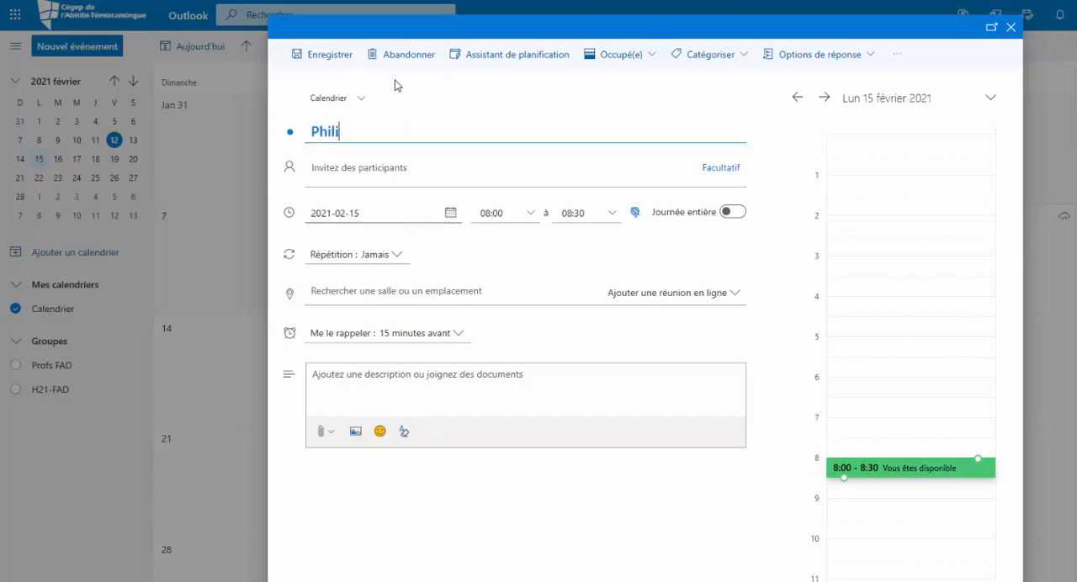
{"action": "type", "text": "ilosophie"}
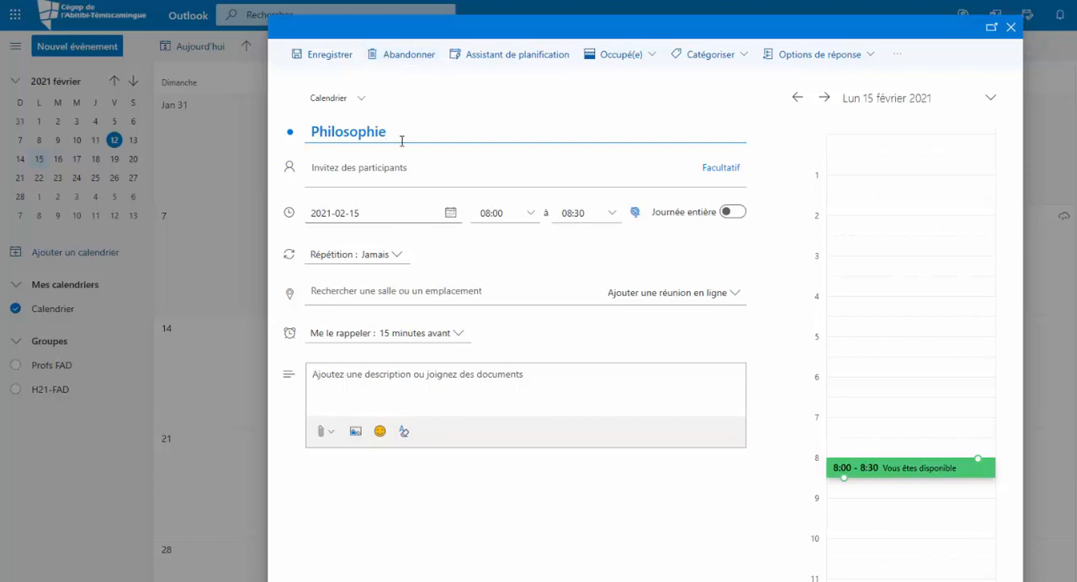
Set the Philosophie event's end time to 12:00 without inviting any participants
{"action": "left_click", "coordinate": [335, 175]}
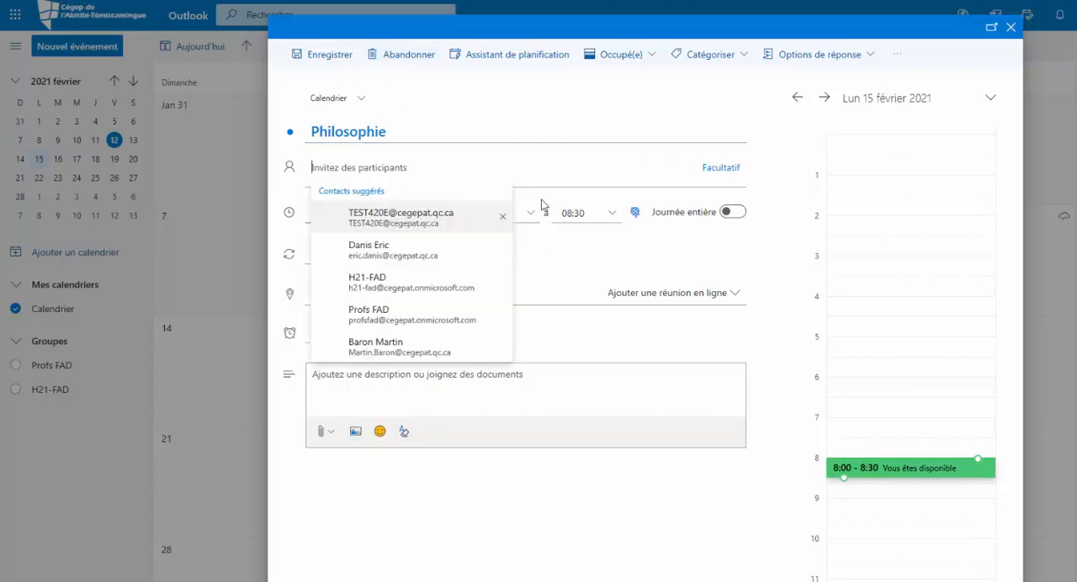
{"action": "left_click", "coordinate": [577, 256]}
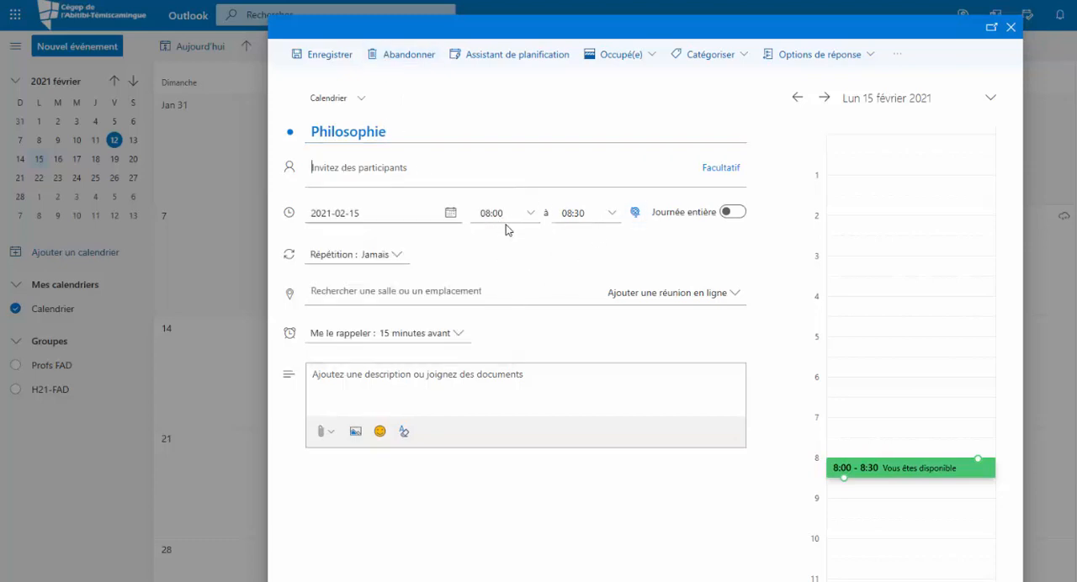
{"action": "left_click", "coordinate": [612, 216]}
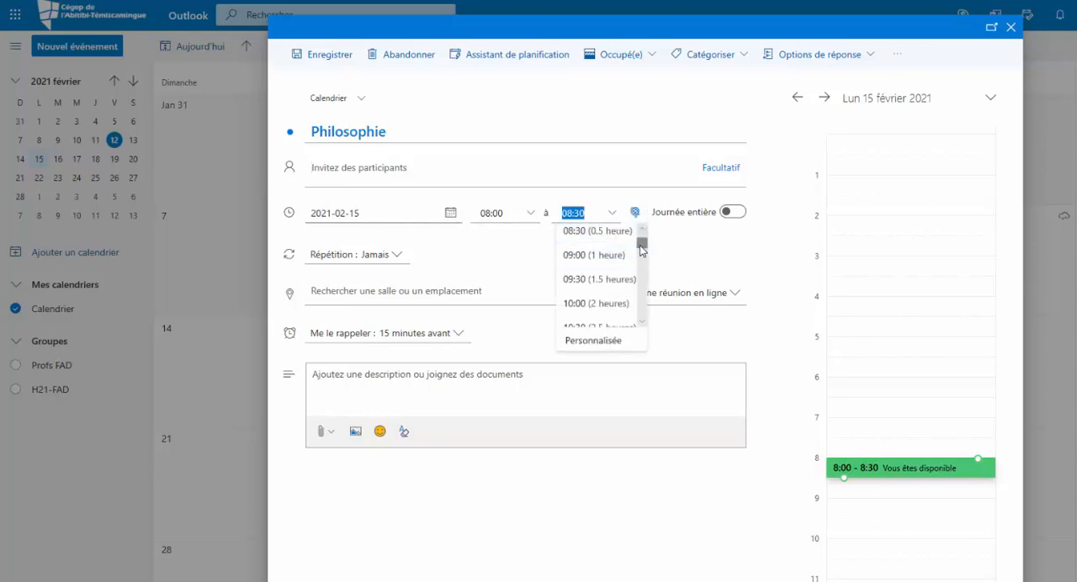
{"action": "scroll", "coordinate": [644, 278], "scroll_direction": "down", "scroll_amount": 3}
{"action": "left_click", "coordinate": [615, 288]}
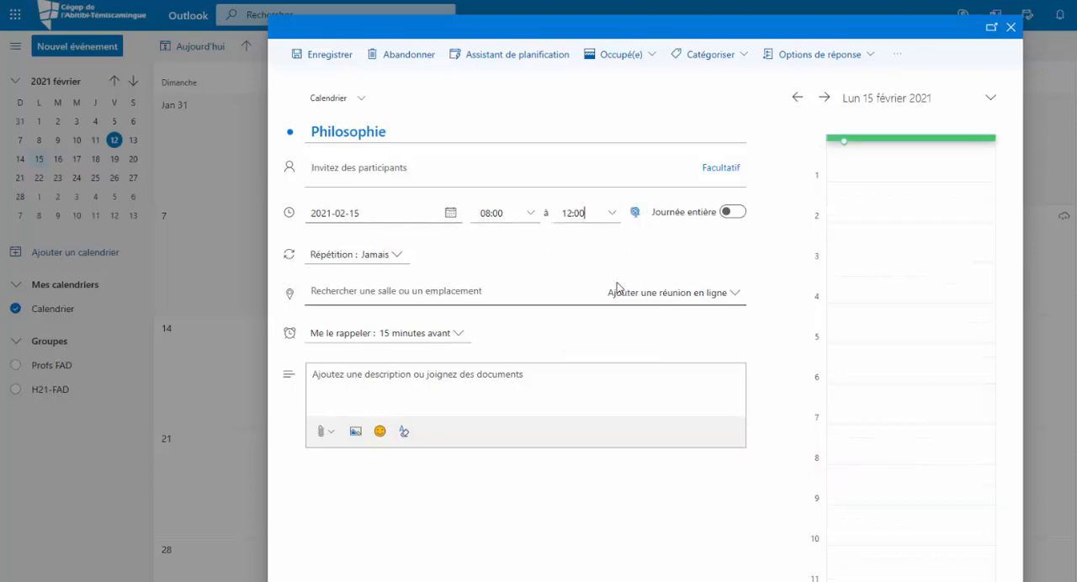
Paste the Zoom meeting link with its embedded passcode as the Philosophie event's location and accept it as a custom place
{"action": "left_click", "coordinate": [311, 293]}
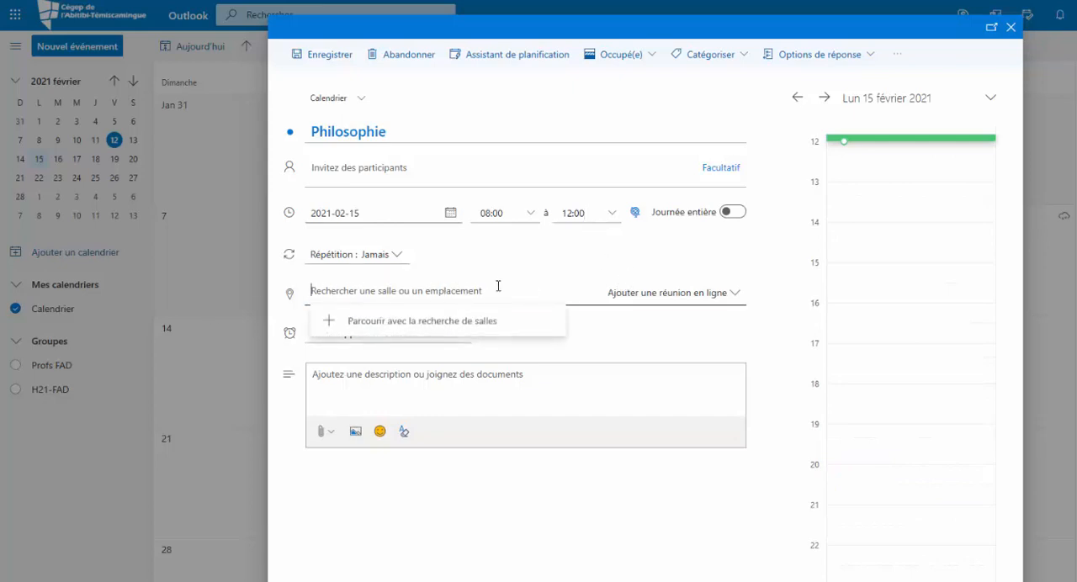
{"action": "key", "text": "ctrl+v"}
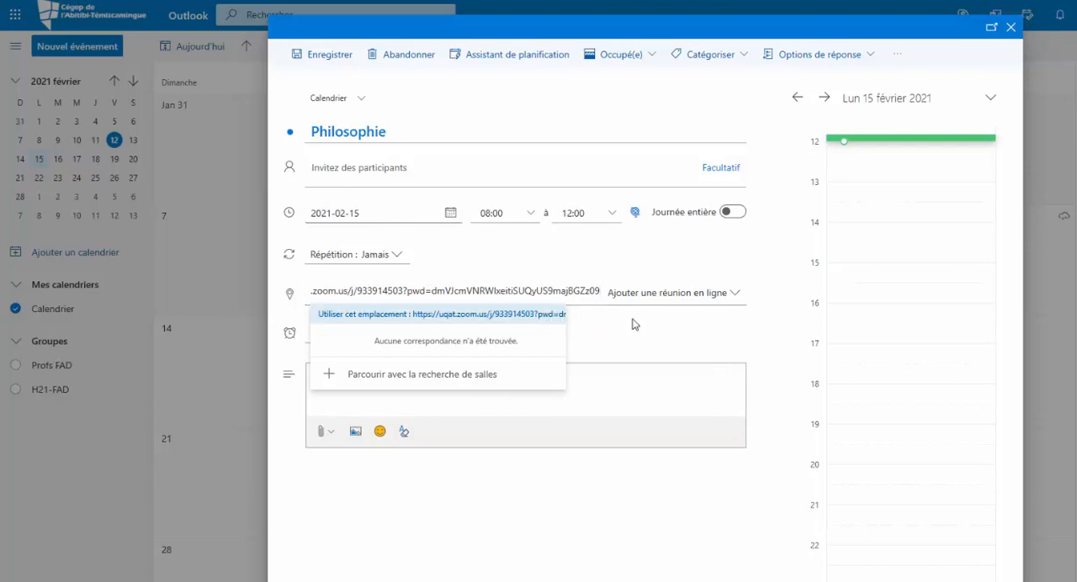
{"action": "key", "text": "Return"}
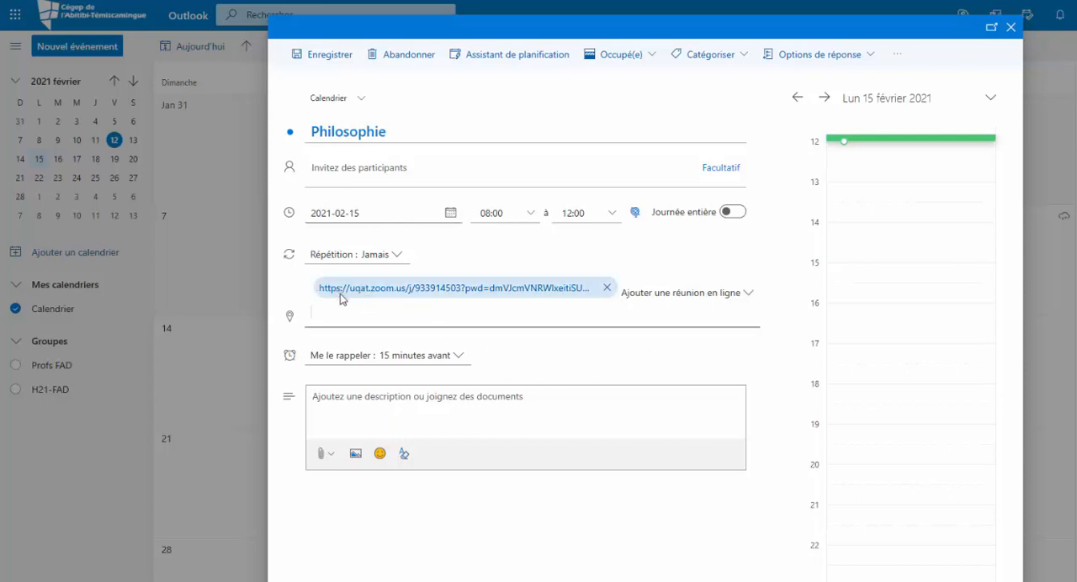
Repeat the Philosophie event every week on Monday until 17 May 2021
{"action": "left_click", "coordinate": [398, 255]}
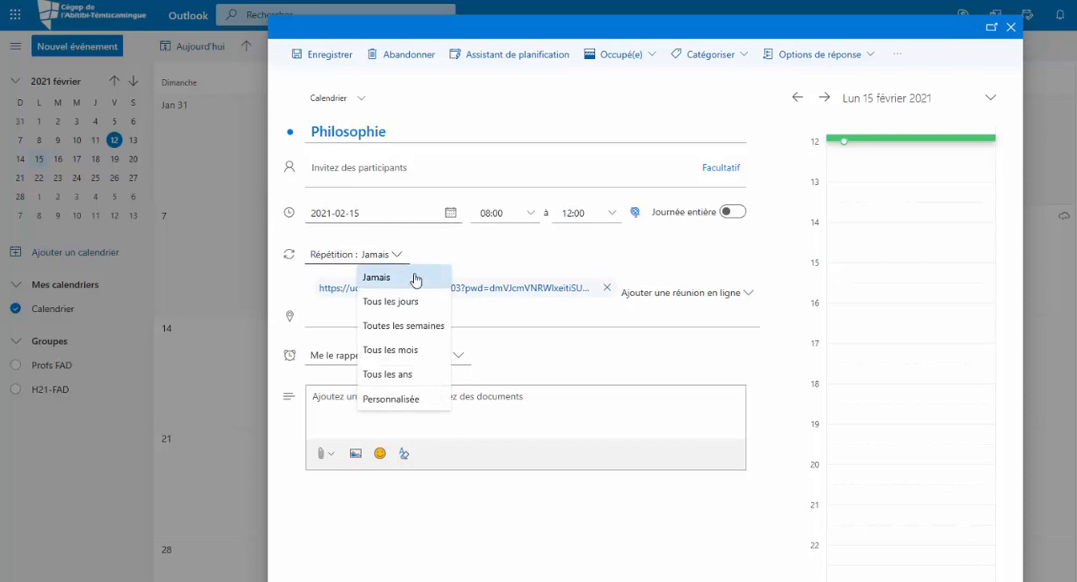
{"action": "left_click", "coordinate": [428, 332]}
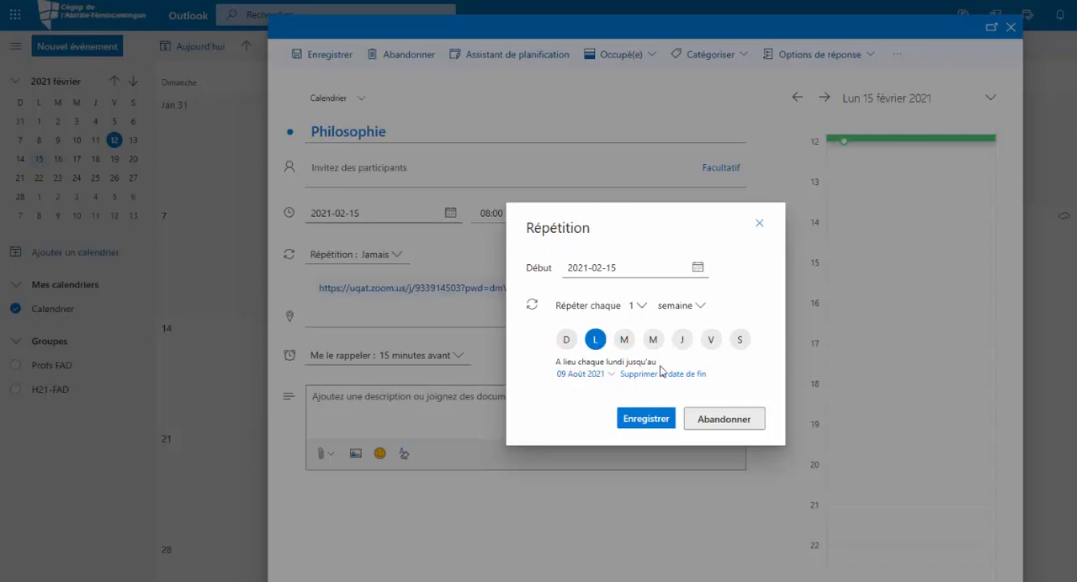
{"action": "left_click", "coordinate": [613, 375]}
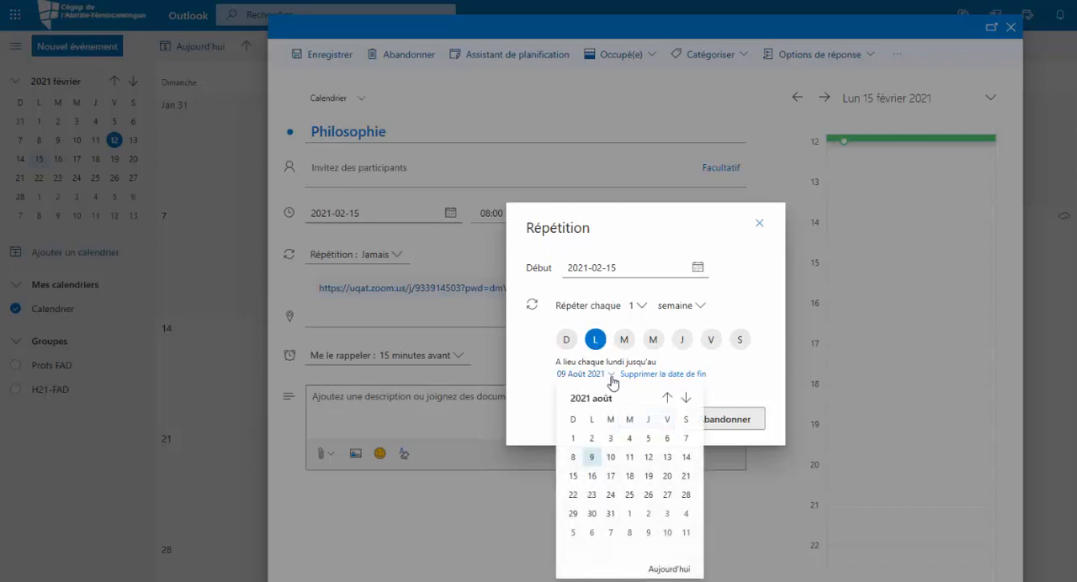
{"action": "left_click", "coordinate": [667, 399]}
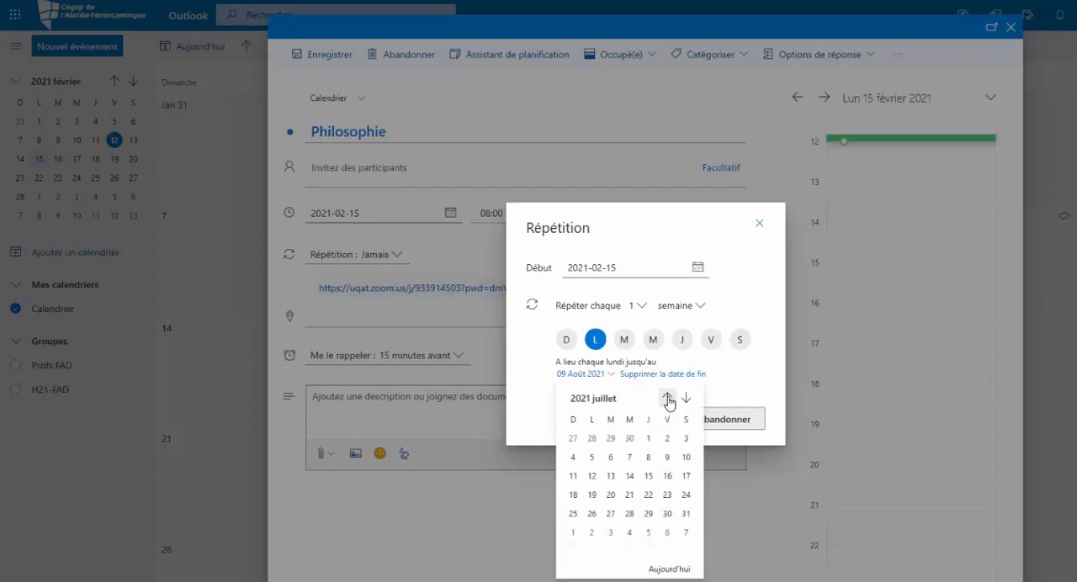
{"action": "left_click", "coordinate": [667, 399]}
{"action": "left_click", "coordinate": [667, 399]}
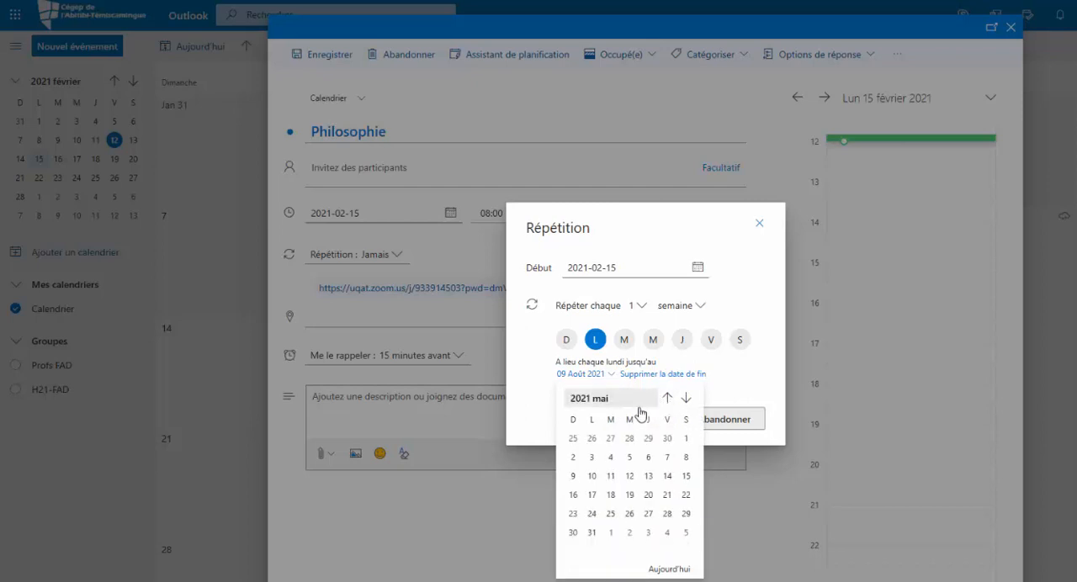
{"action": "left_click", "coordinate": [593, 495]}
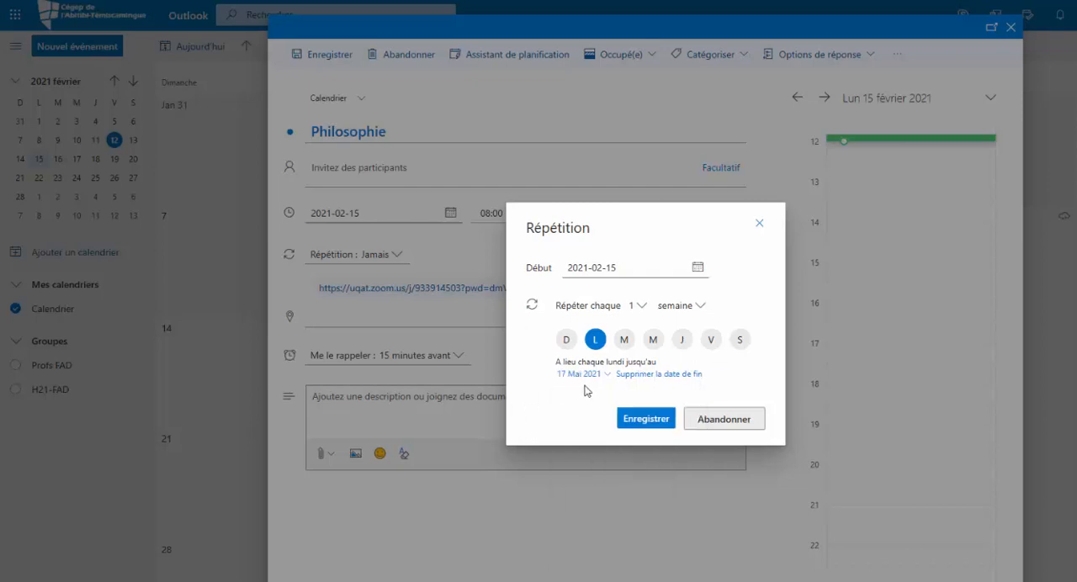
{"action": "left_click", "coordinate": [639, 417]}
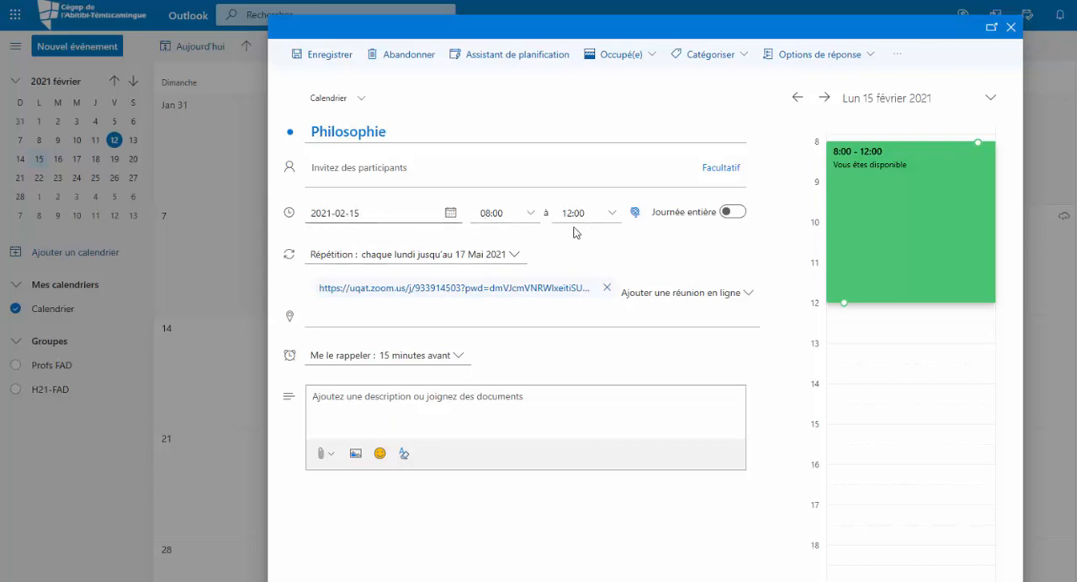
{"action": "left_click", "coordinate": [613, 216]}
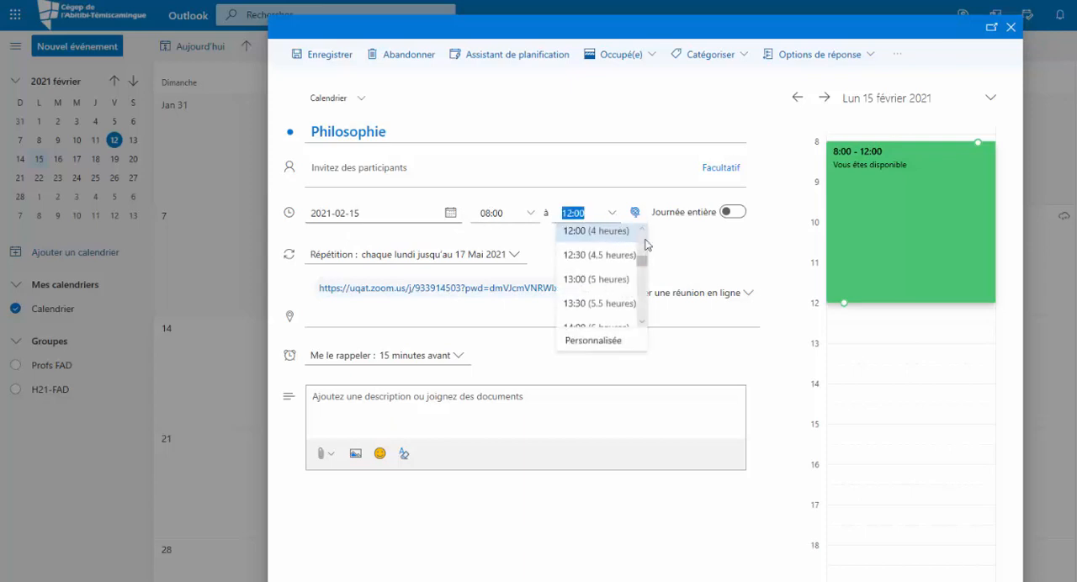
{"action": "scroll", "coordinate": [647, 244], "scroll_direction": "up", "scroll_amount": 3}
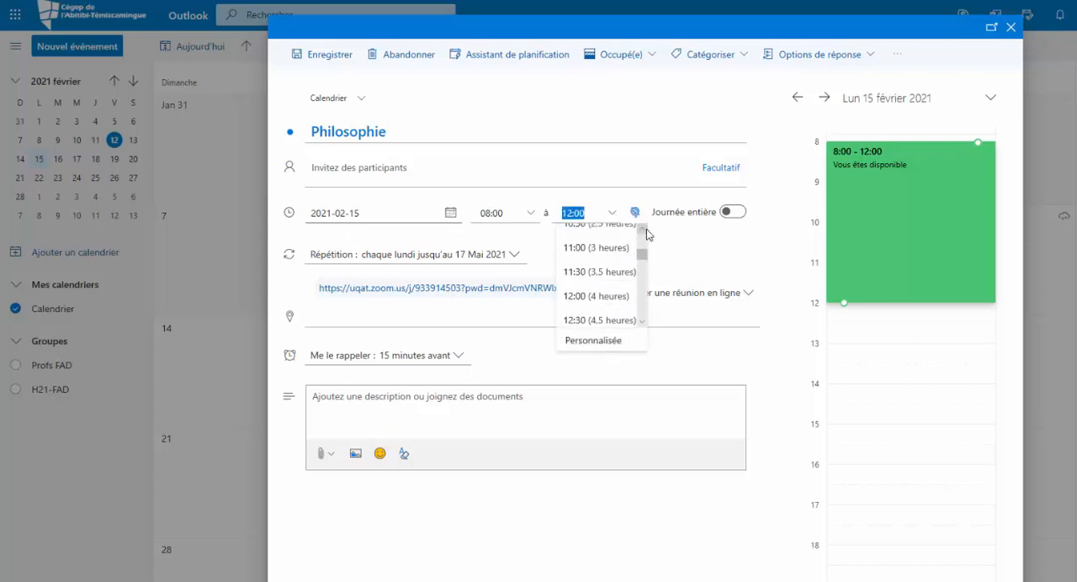
{"action": "scroll", "coordinate": [647, 234], "scroll_direction": "up", "scroll_amount": 1}
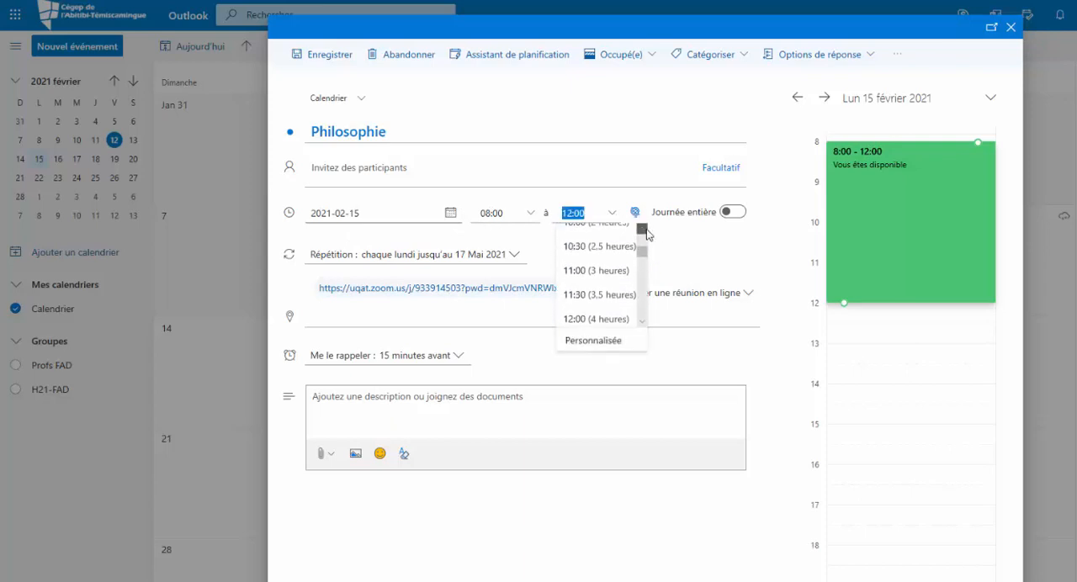
{"action": "left_click", "coordinate": [672, 99]}
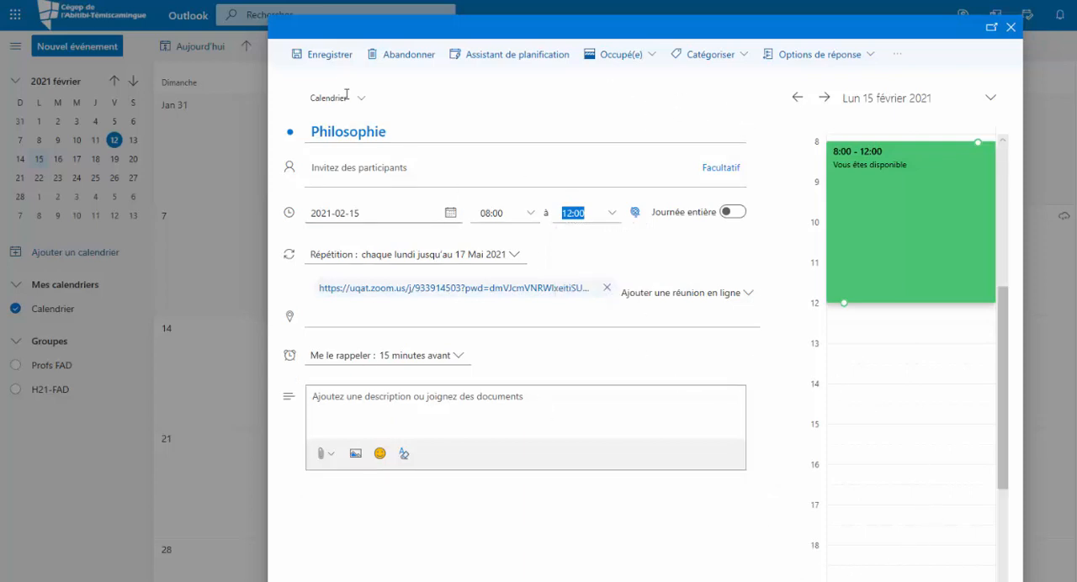
Save the recurring Philosophie event and open all events of its series for editing from the February 15 occurrence
{"action": "left_click", "coordinate": [330, 54]}
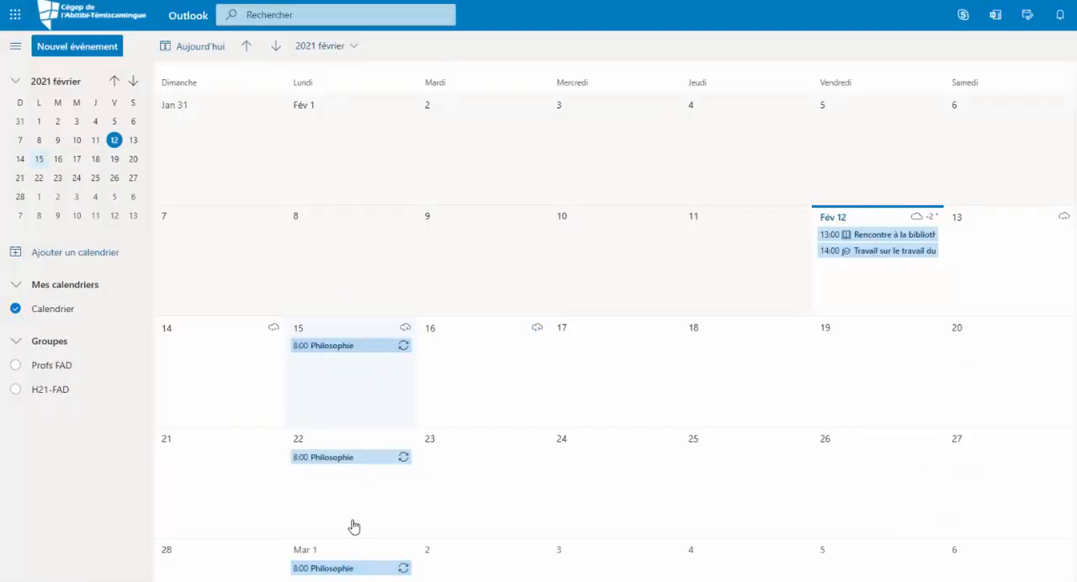
{"action": "left_click", "coordinate": [357, 347]}
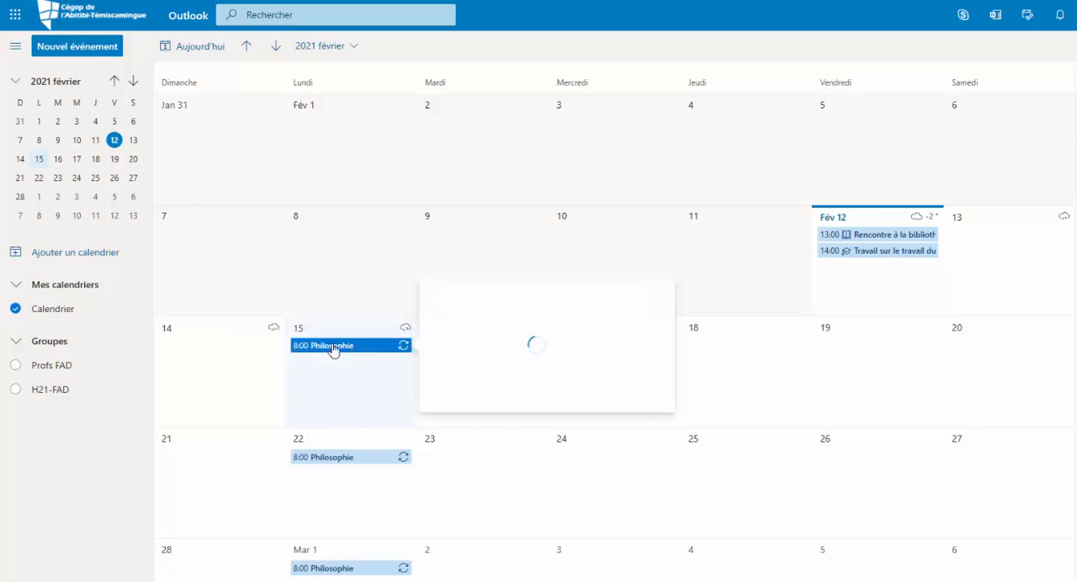
{"action": "double_click", "coordinate": [340, 353]}
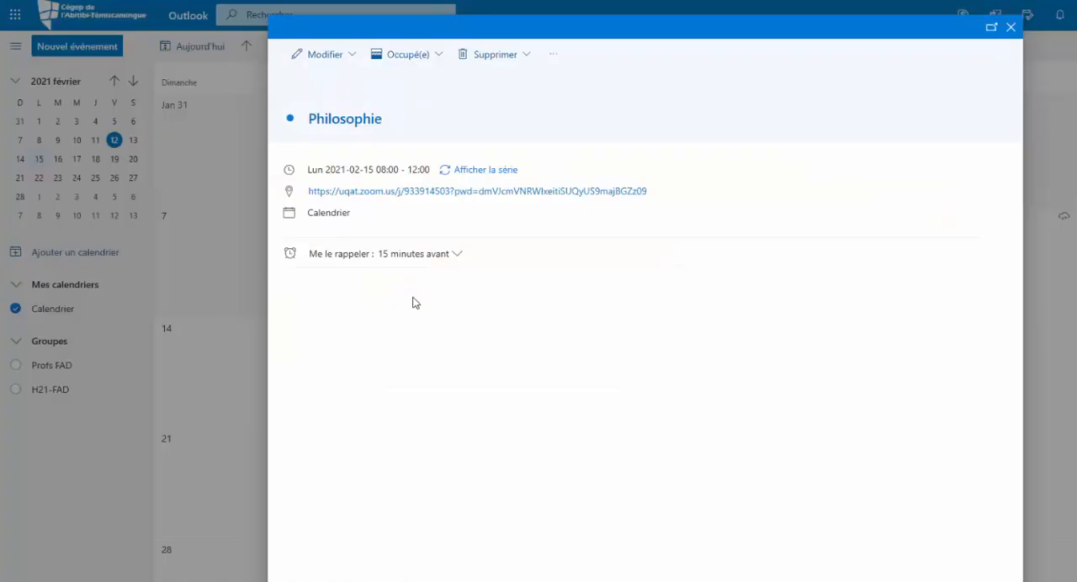
{"action": "left_click", "coordinate": [353, 56]}
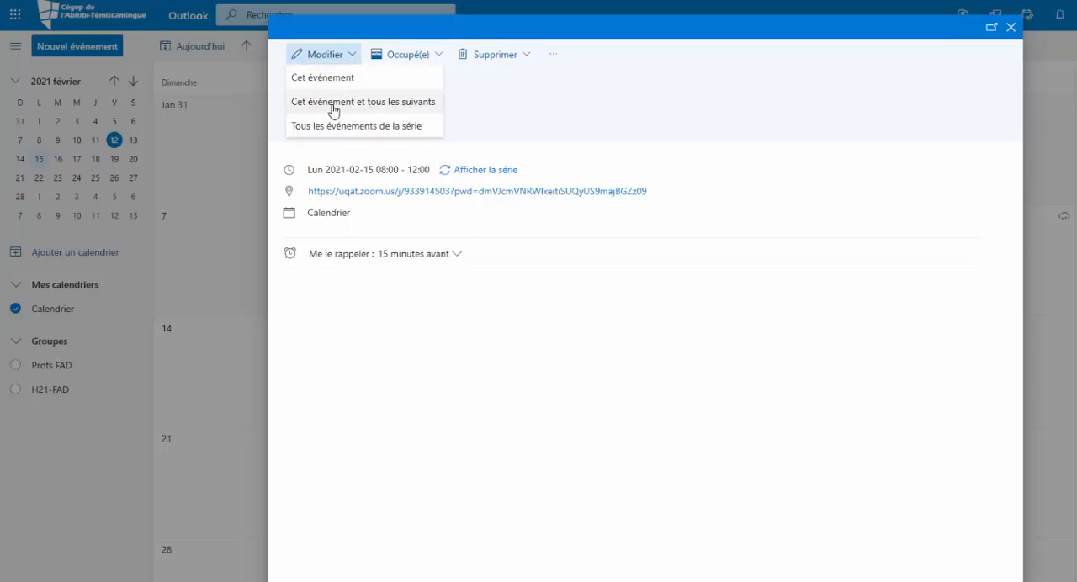
{"action": "left_click", "coordinate": [387, 128]}
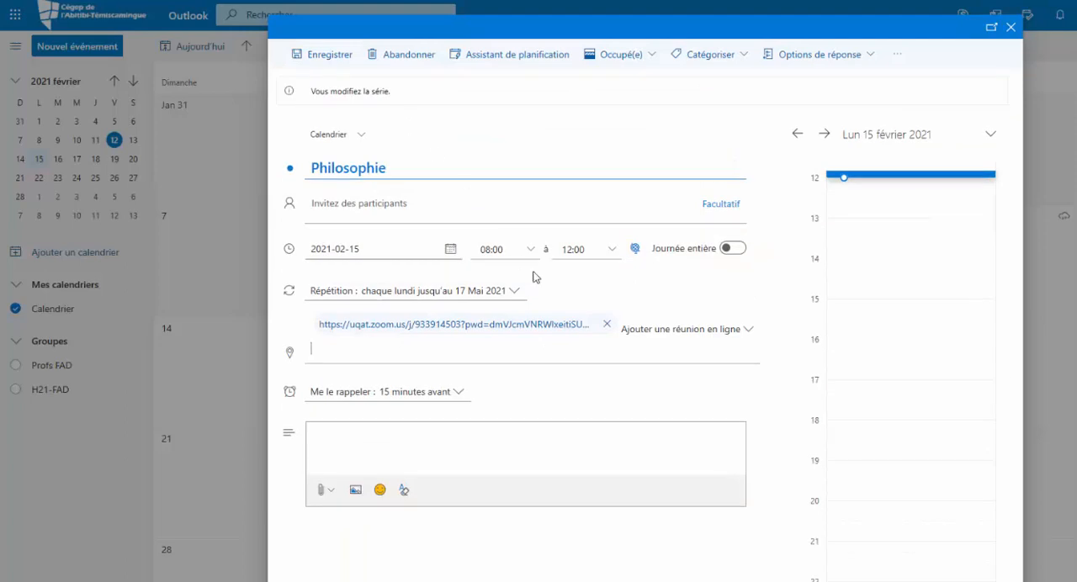
Set the Philosophie series' end time to 10:00 and save the change for all its events
{"action": "left_click", "coordinate": [611, 250]}
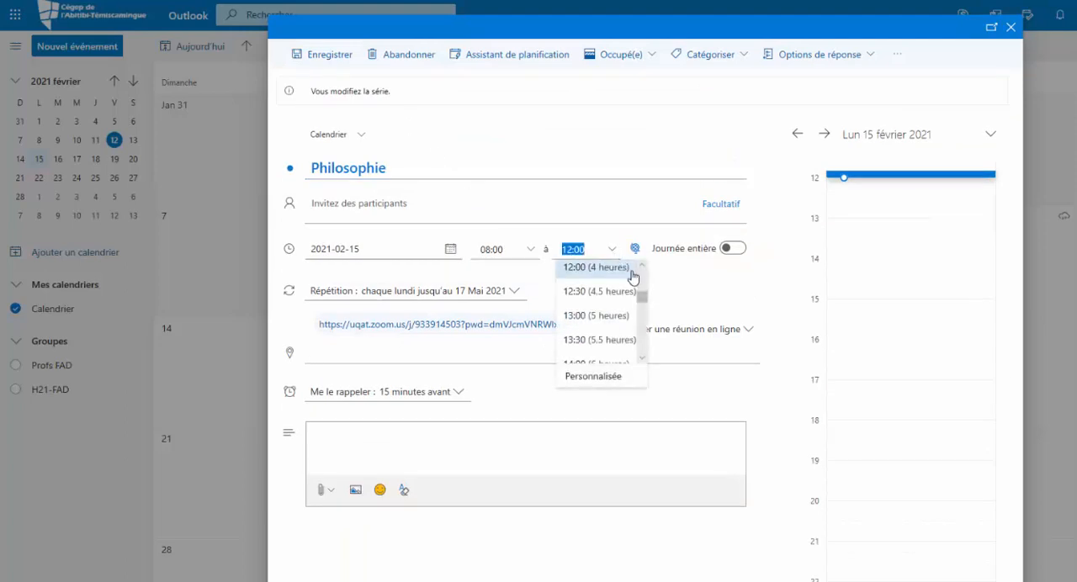
{"action": "left_click", "coordinate": [642, 267]}
{"action": "left_click", "coordinate": [643, 267]}
{"action": "left_click", "coordinate": [644, 267]}
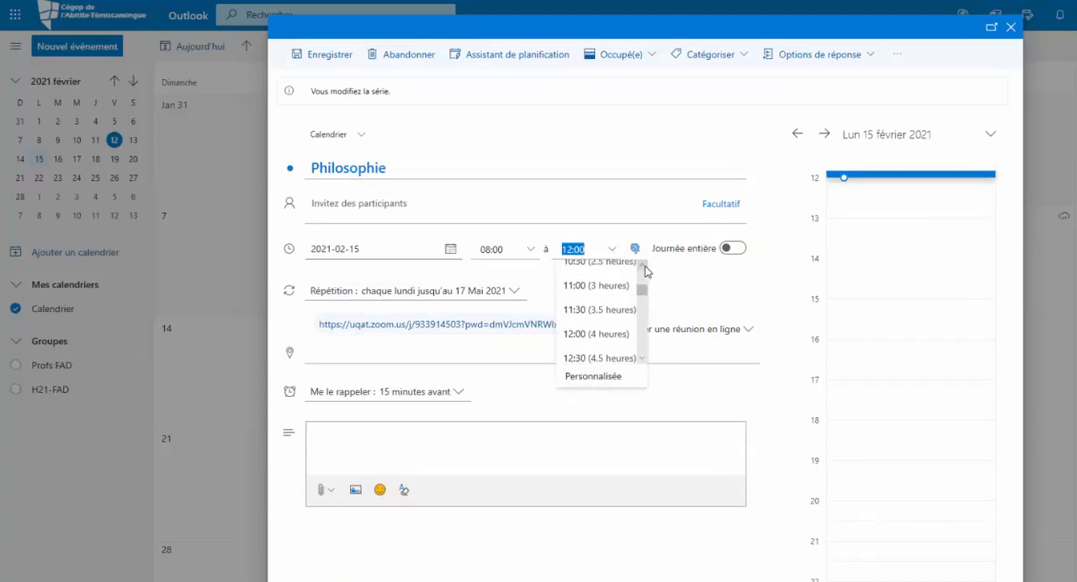
{"action": "left_click", "coordinate": [646, 266]}
{"action": "left_click", "coordinate": [627, 274]}
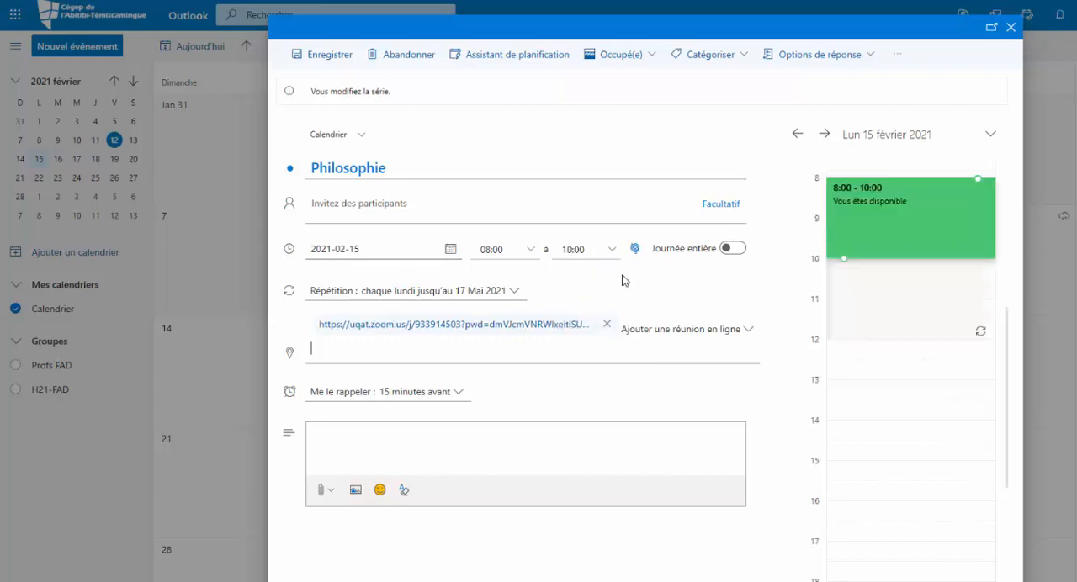
{"action": "left_click", "coordinate": [325, 60]}
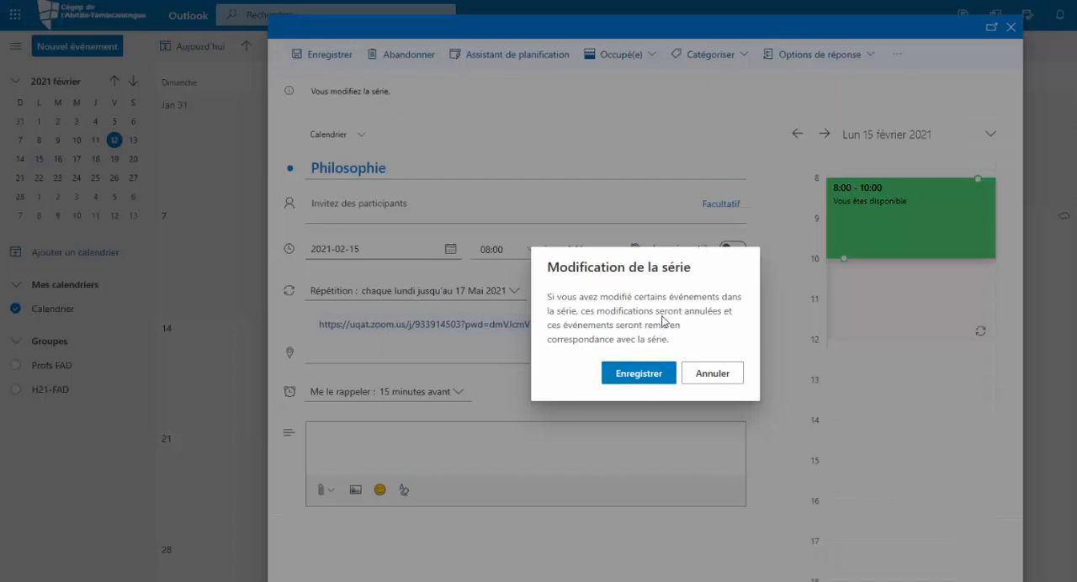
{"action": "left_click", "coordinate": [658, 380]}
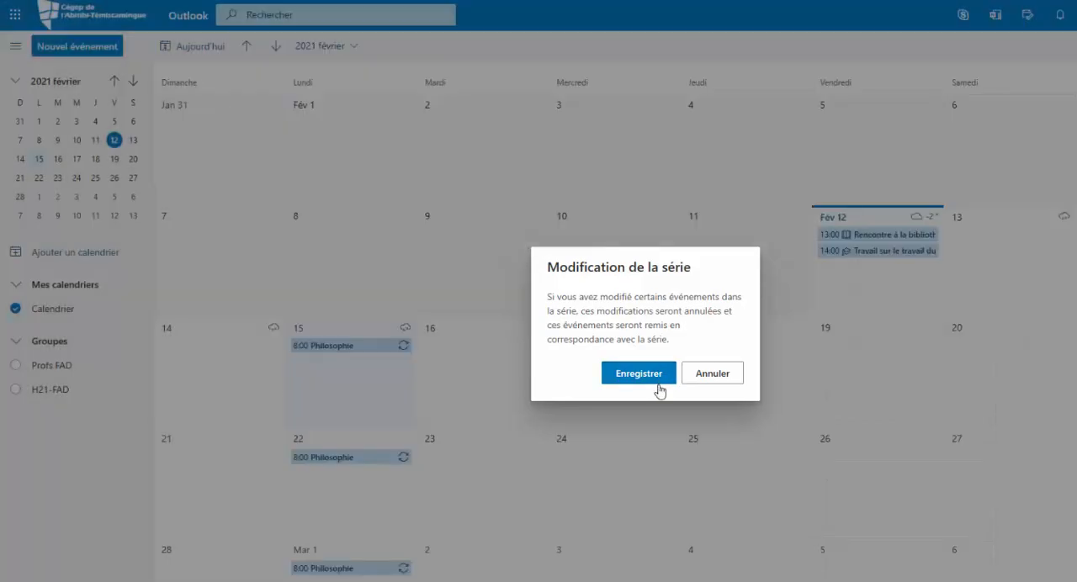
{"action": "mouse_move", "coordinate": [362, 466]}
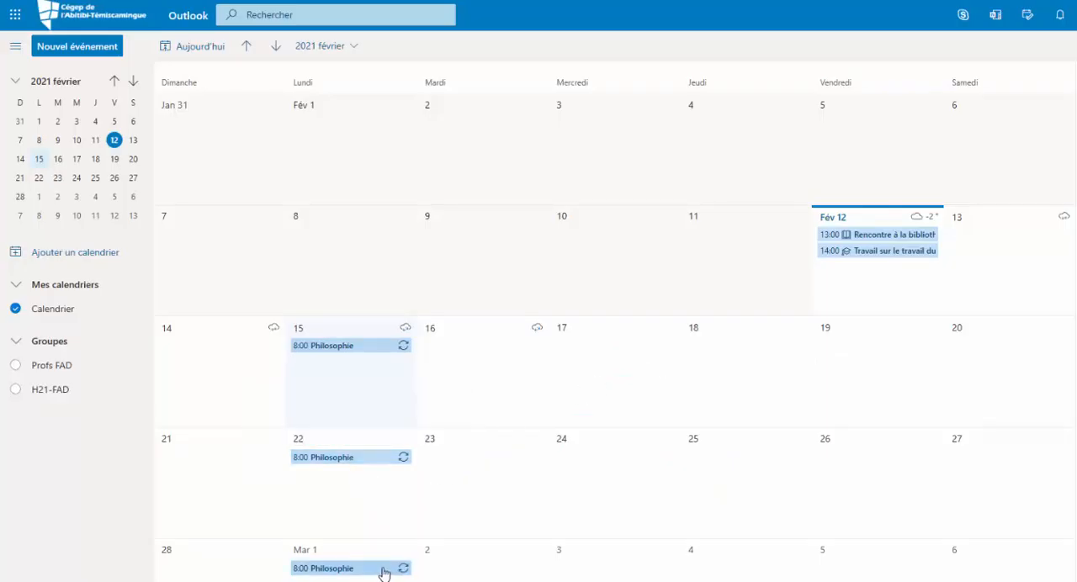
{"action": "mouse_move", "coordinate": [383, 573]}
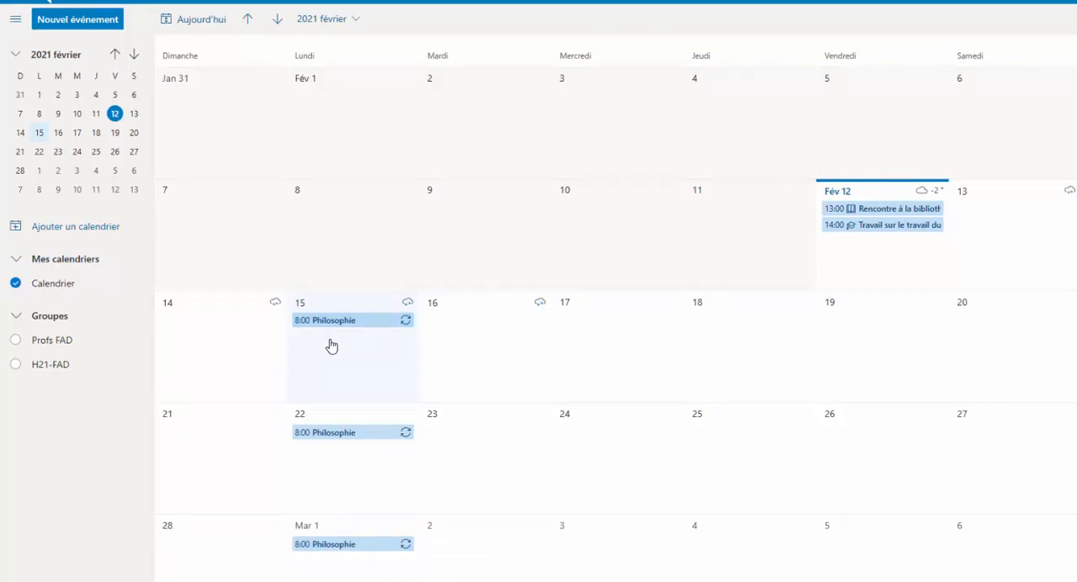
Start a new event on February 15, 2021 titled "Initiation à la psychologie"
{"action": "double_click", "coordinate": [331, 336]}
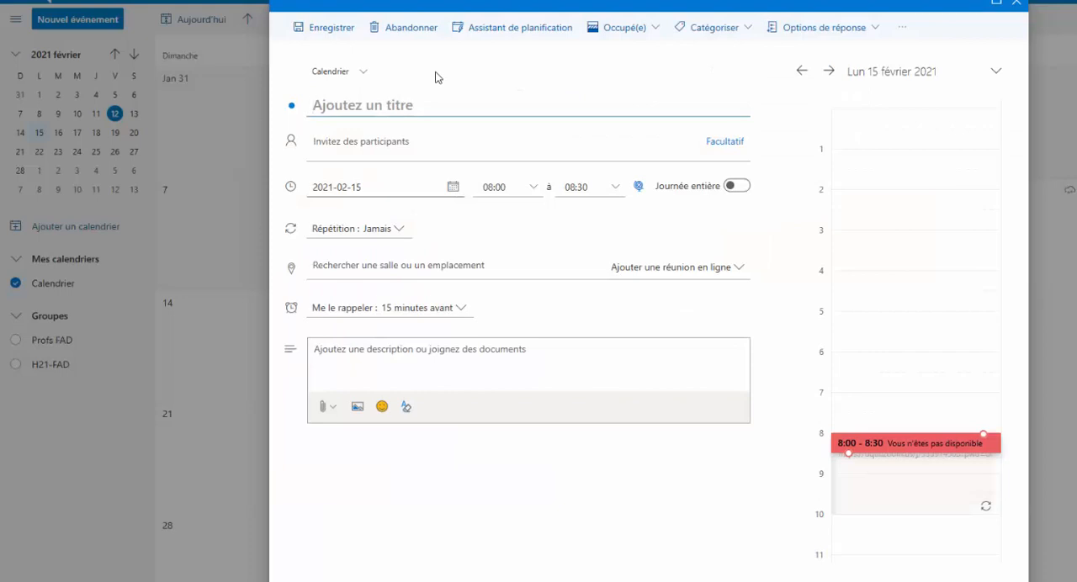
{"action": "type", "text": "In"}
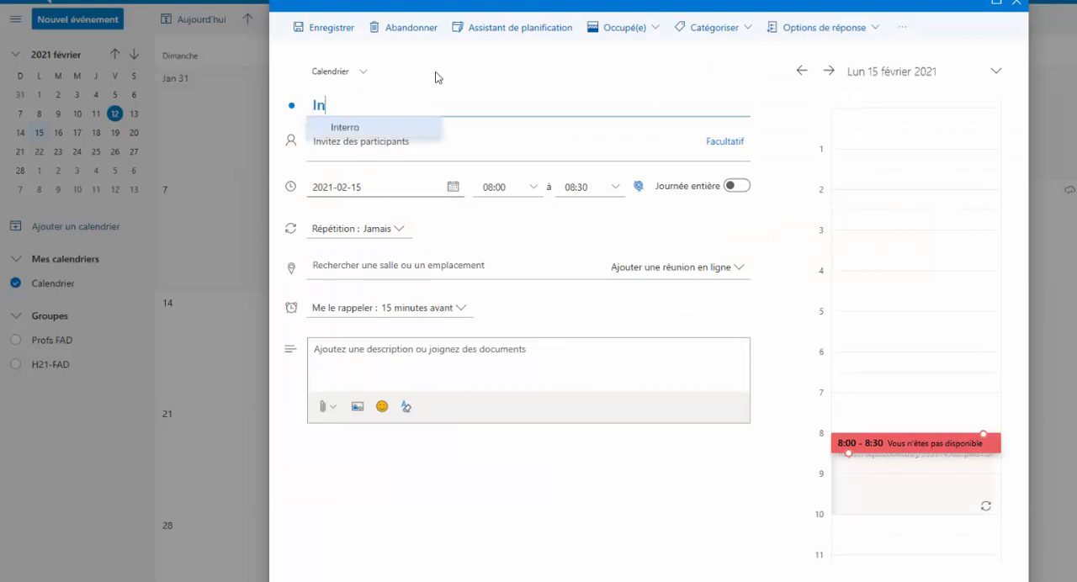
{"action": "type", "text": "itiation à l"}
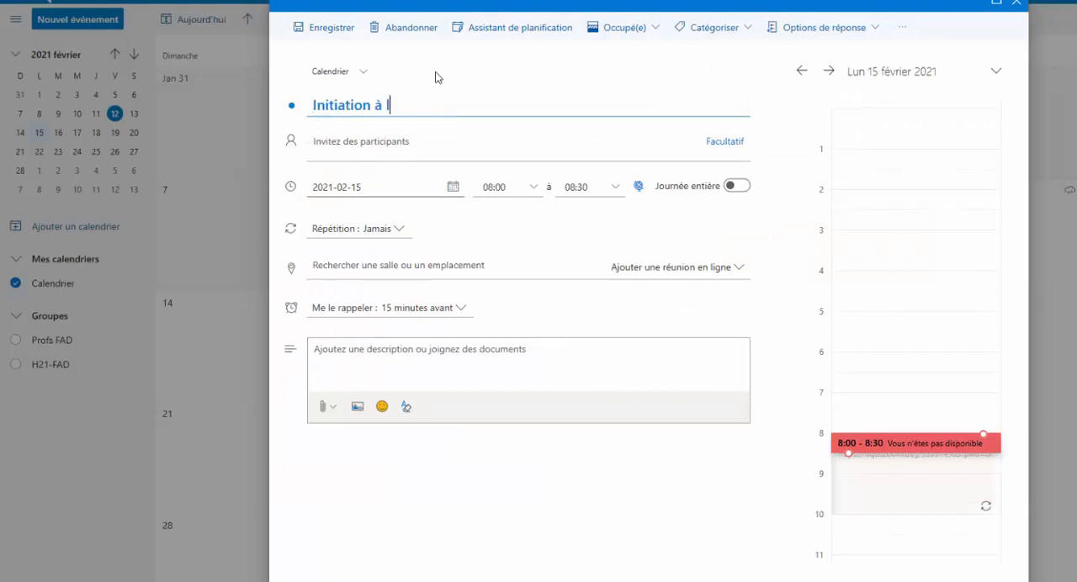
{"action": "type", "text": "a psychologie"}
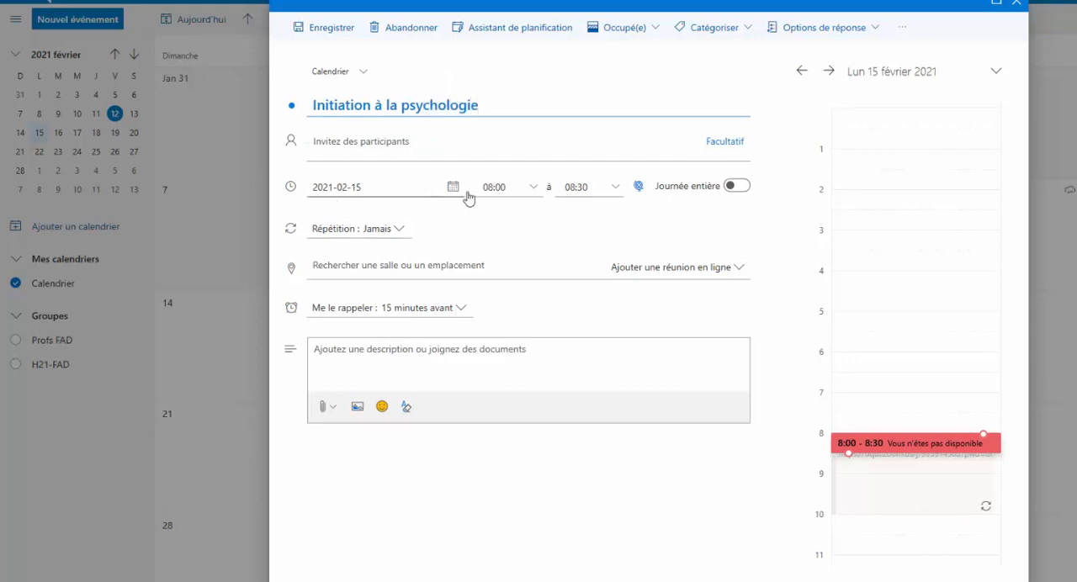
Schedule the Initiation à la psychologie event from 10:00 to 12:00
{"action": "left_click", "coordinate": [535, 190]}
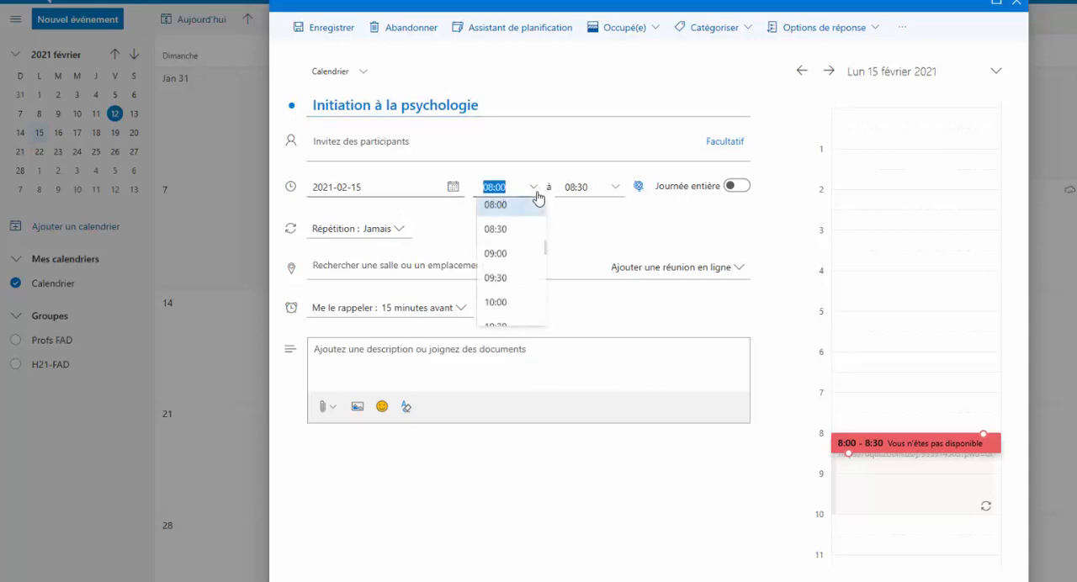
{"action": "left_click", "coordinate": [505, 303]}
{"action": "left_click", "coordinate": [617, 189]}
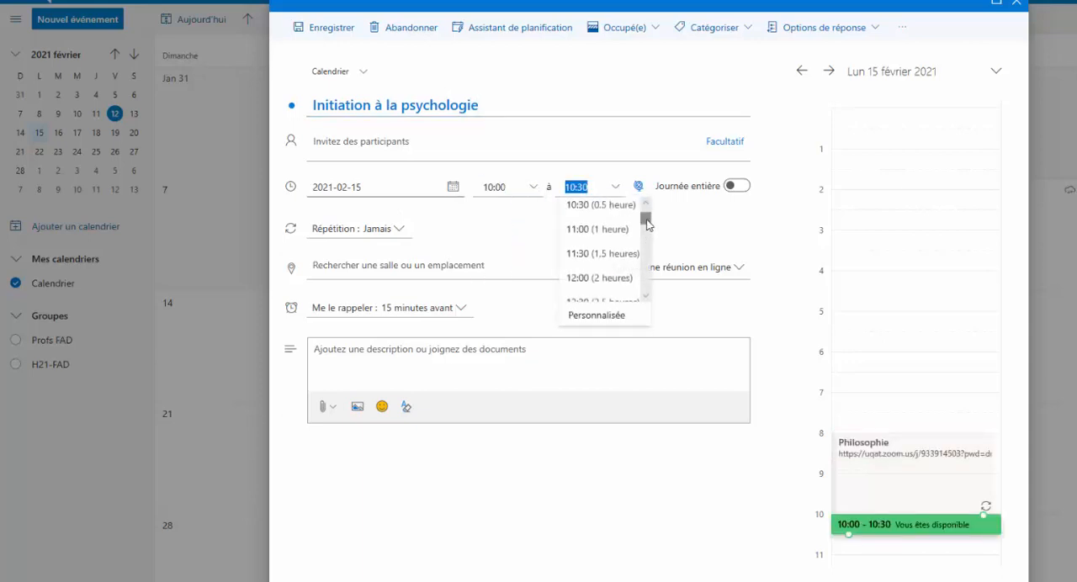
{"action": "scroll", "coordinate": [645, 221], "scroll_direction": "down", "scroll_amount": 1}
{"action": "left_click", "coordinate": [621, 257]}
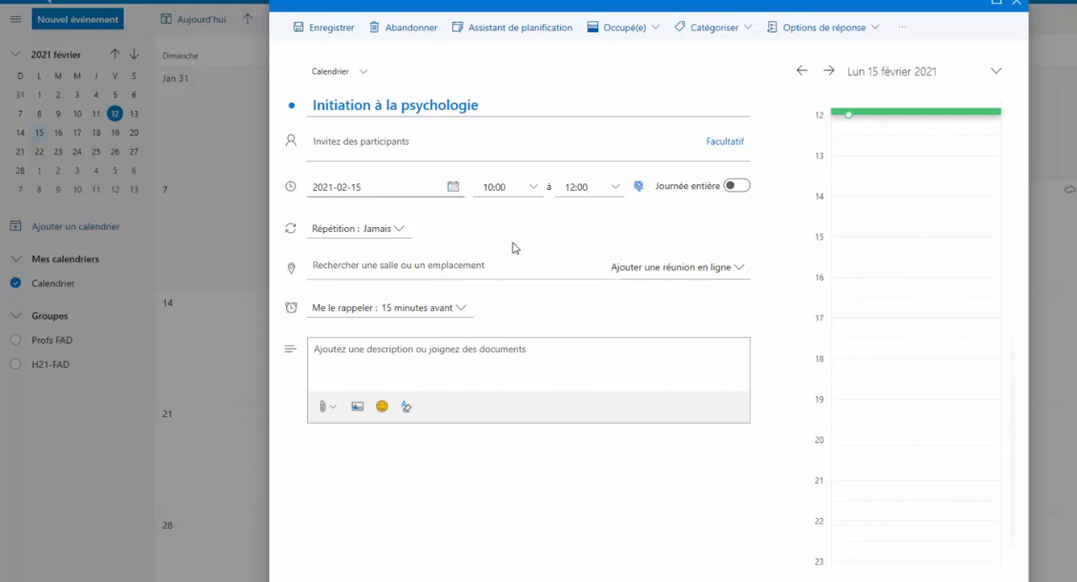
Repeat the Initiation à la psychologie event every week on Monday until 17 May 2021
{"action": "left_click", "coordinate": [401, 231]}
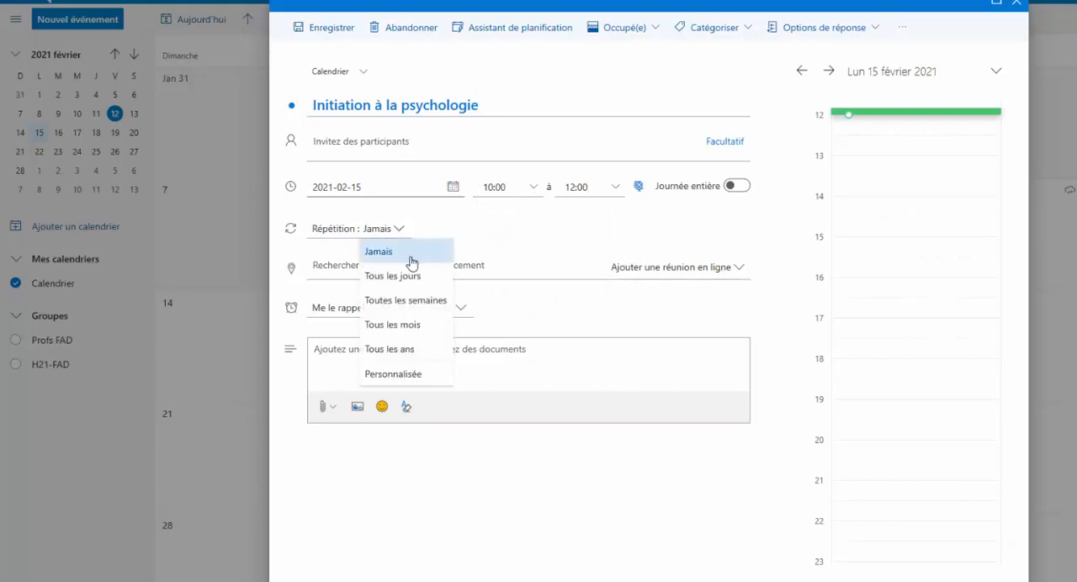
{"action": "left_click", "coordinate": [408, 301]}
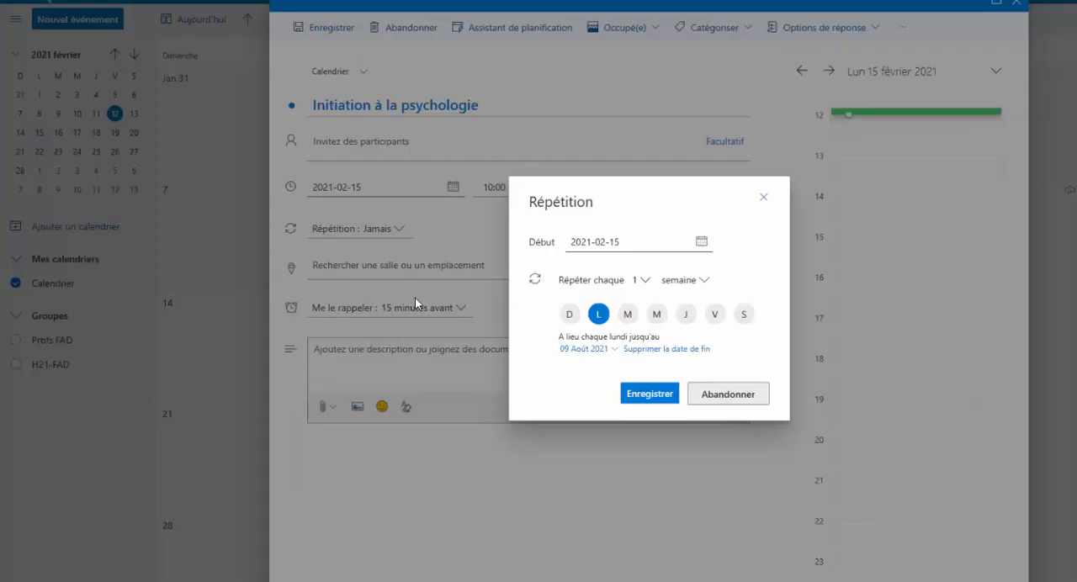
{"action": "left_click", "coordinate": [615, 350]}
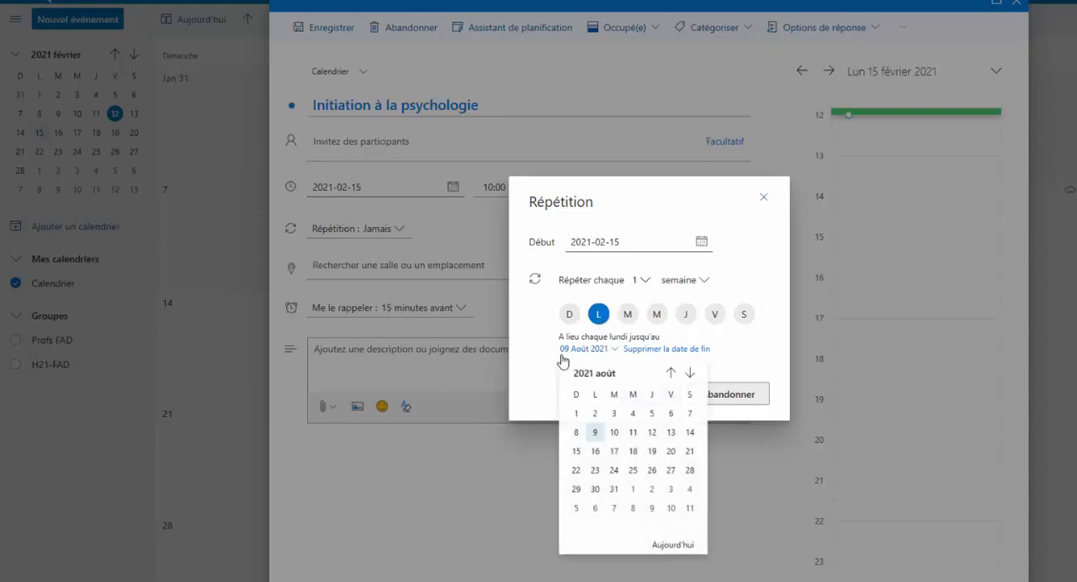
{"action": "left_click", "coordinate": [672, 373]}
{"action": "left_click", "coordinate": [671, 374]}
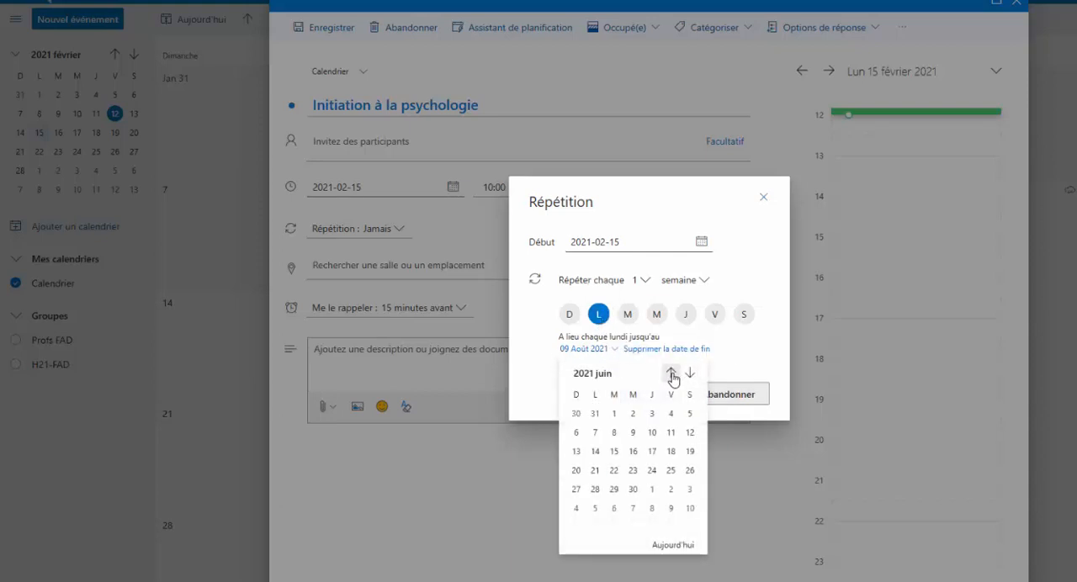
{"action": "left_click", "coordinate": [672, 373]}
{"action": "left_click", "coordinate": [595, 472]}
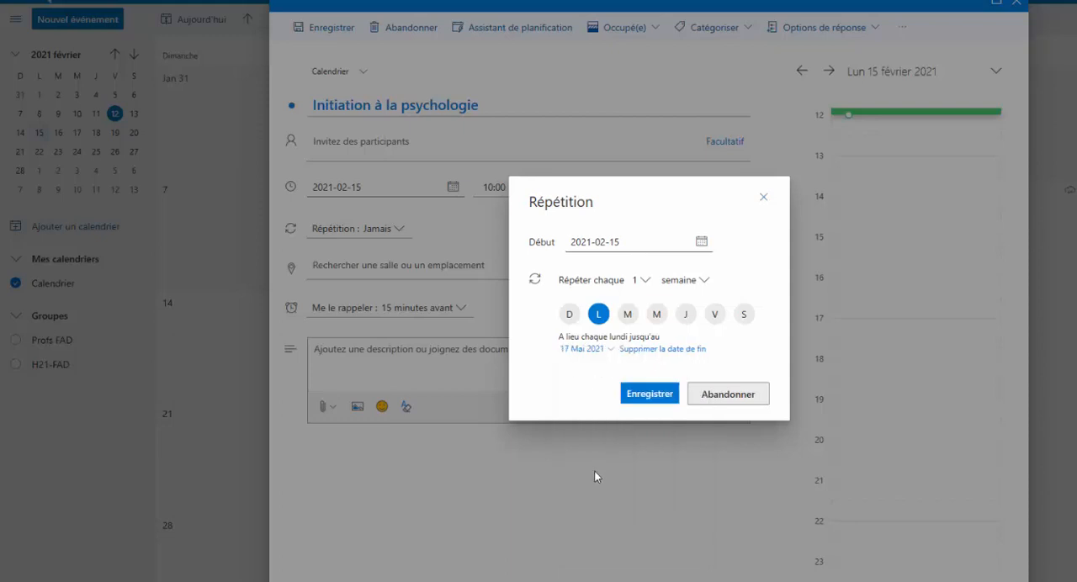
{"action": "left_click", "coordinate": [659, 395]}
Enter 4234 as the location of the Initiation à la psychologie event and save the recurring event
{"action": "left_click", "coordinate": [320, 266]}
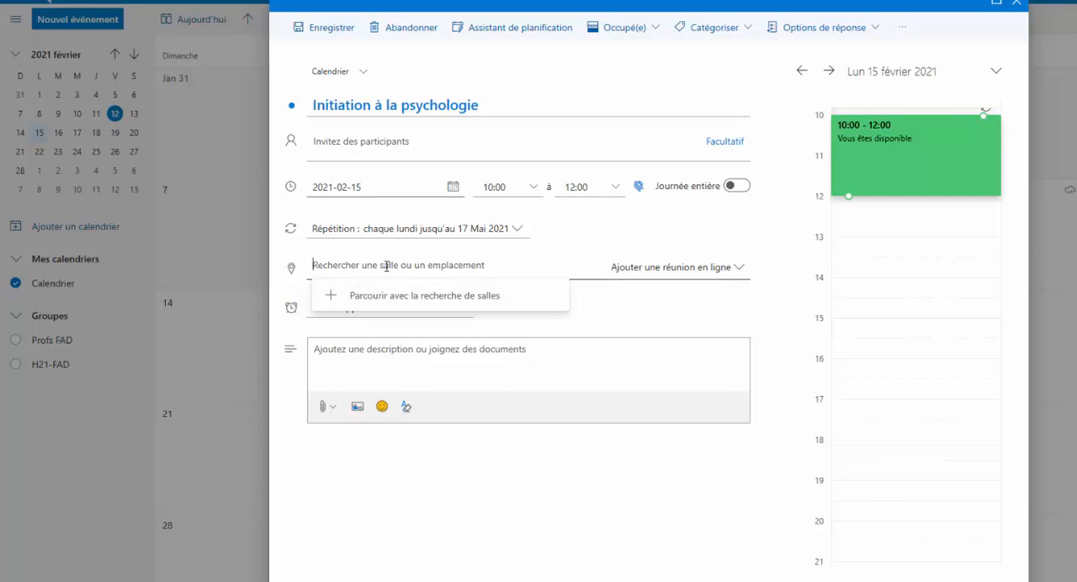
{"action": "type", "text": "4234"}
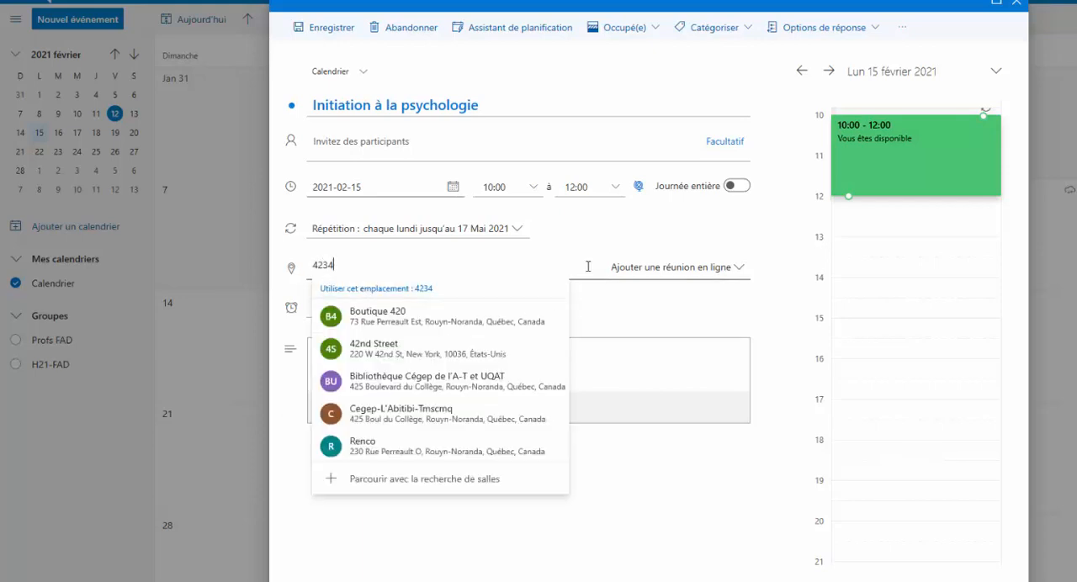
{"action": "left_click", "coordinate": [760, 236]}
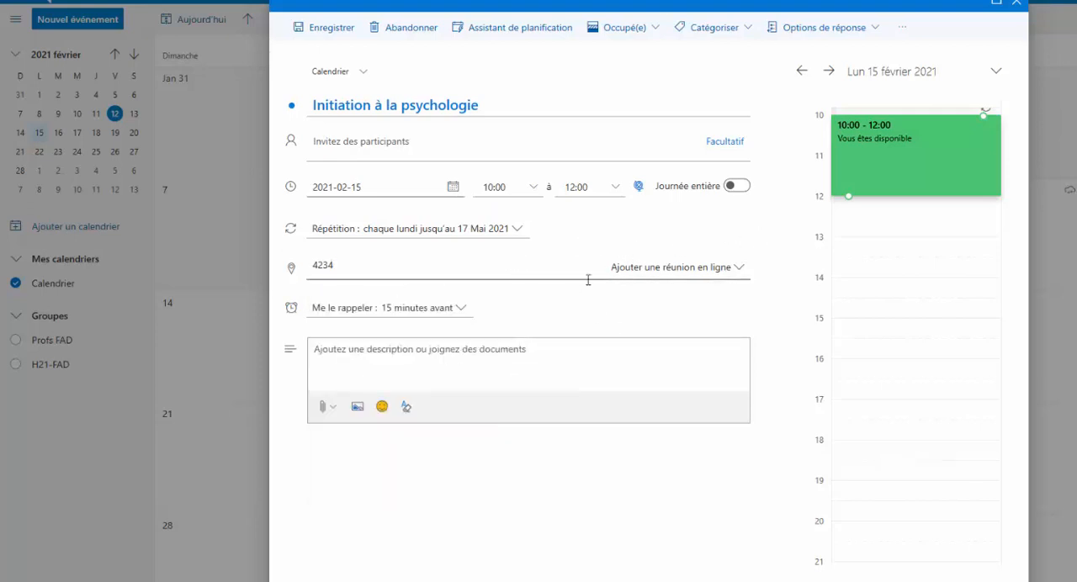
{"action": "left_click", "coordinate": [337, 34]}
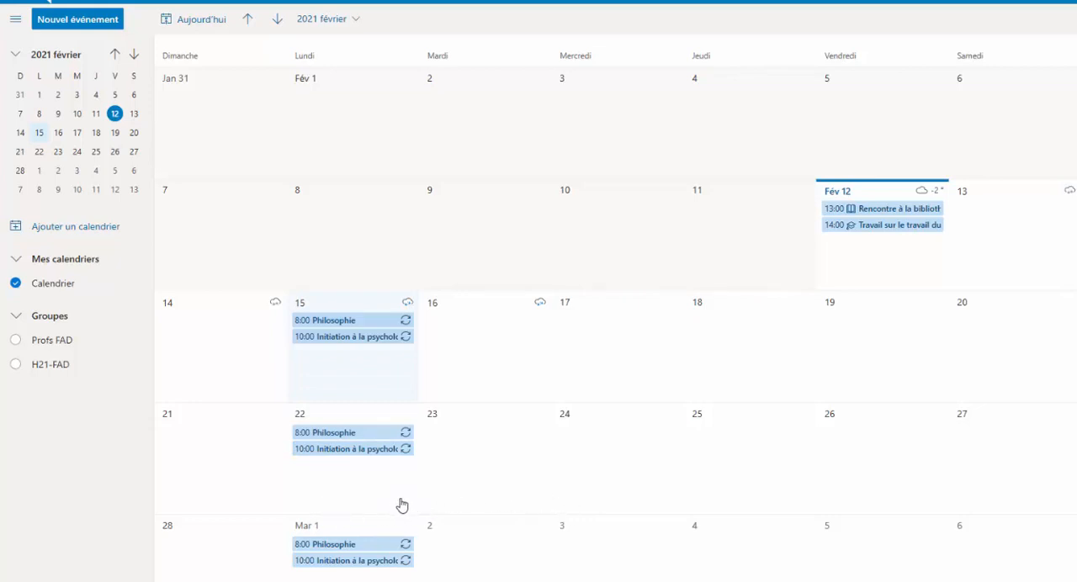
View the details of the February 22 Philosophie occurrence, including its meeting link, and close them
{"action": "left_click", "coordinate": [361, 434]}
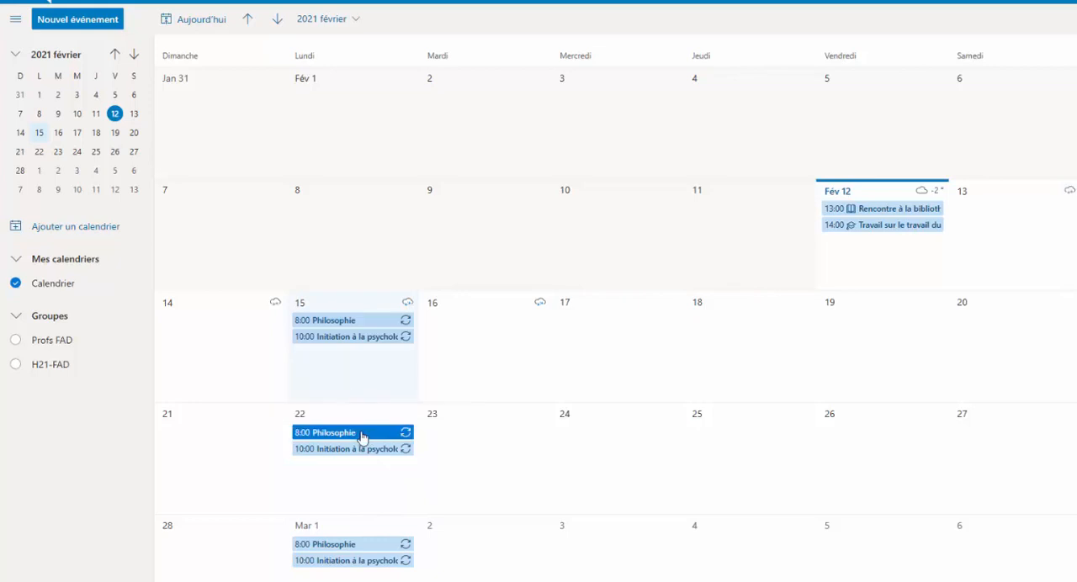
{"action": "left_click", "coordinate": [559, 445]}
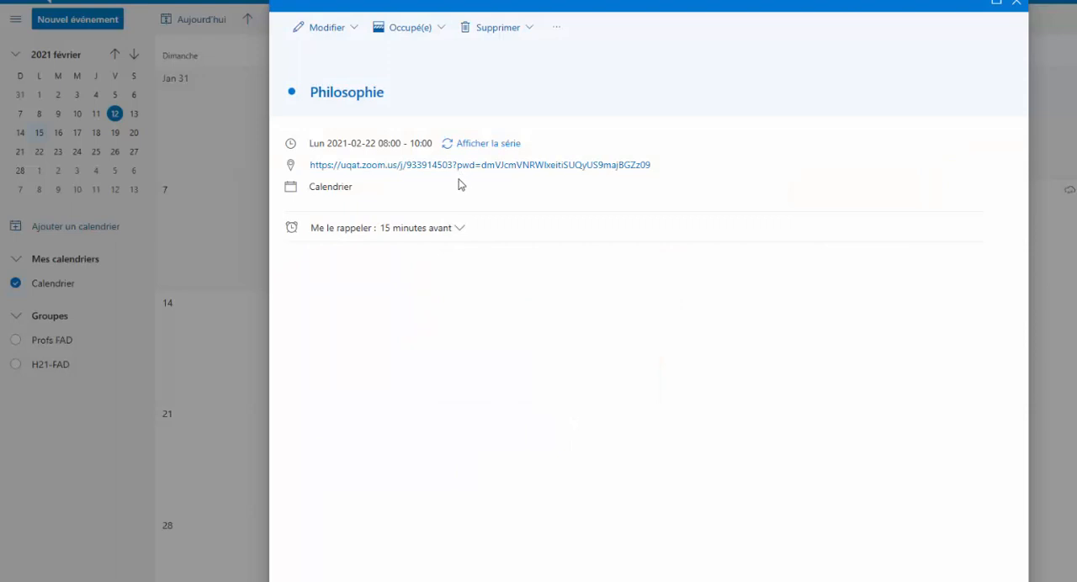
{"action": "left_click", "coordinate": [1016, 5]}
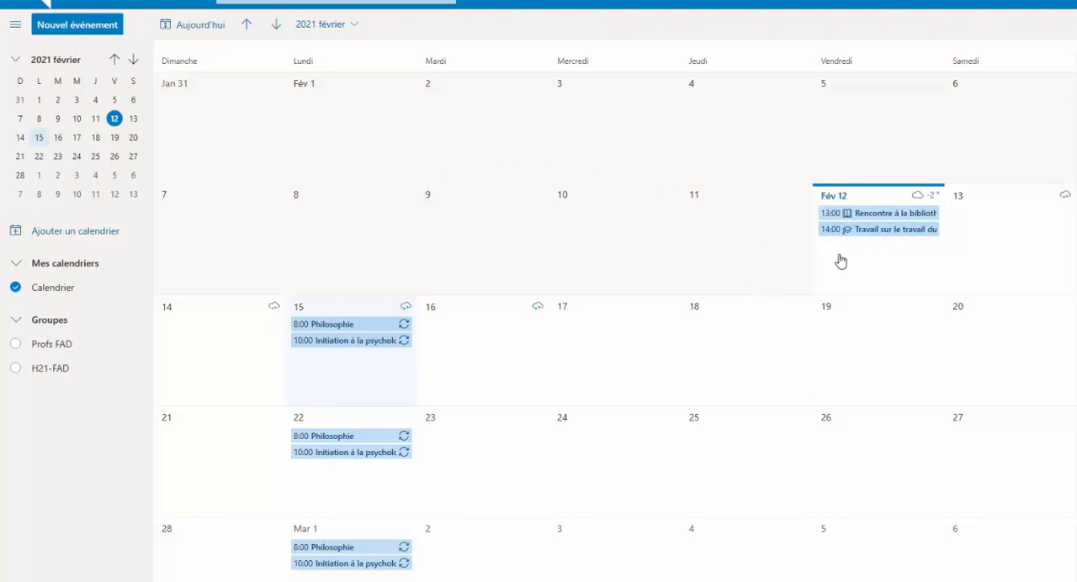
Assign the Red category to the February 12 event "Travail sur le travail du cours économie" and close its details
{"action": "left_click", "coordinate": [877, 231]}
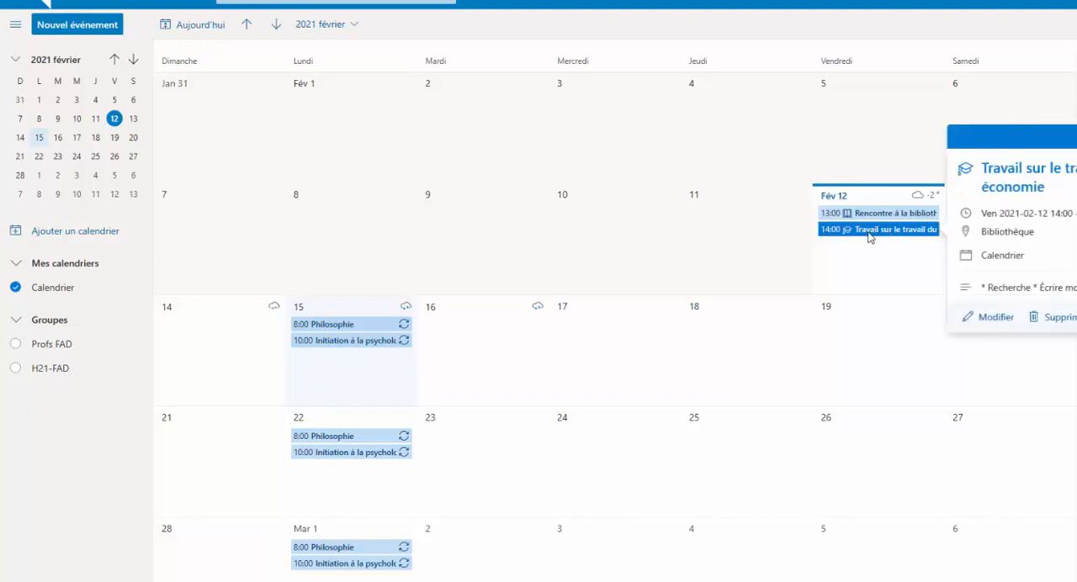
{"action": "double_click", "coordinate": [870, 235]}
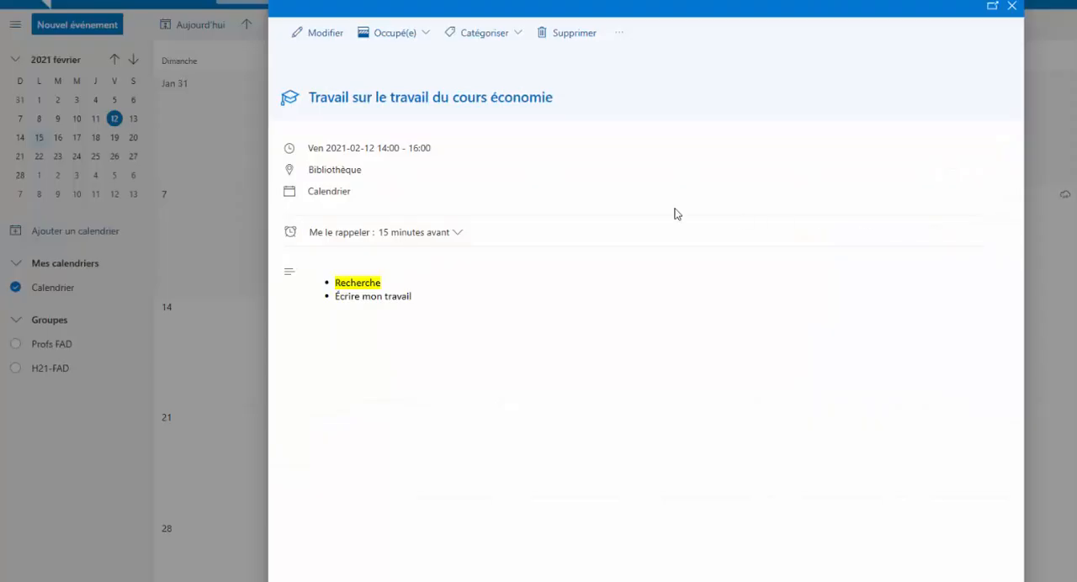
{"action": "left_click", "coordinate": [519, 35]}
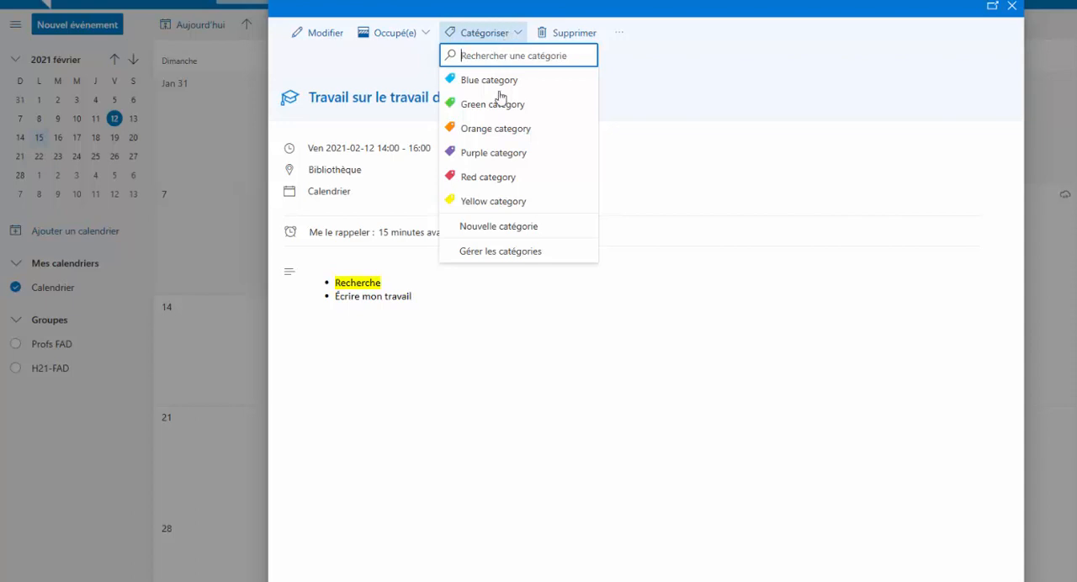
{"action": "left_click", "coordinate": [484, 177]}
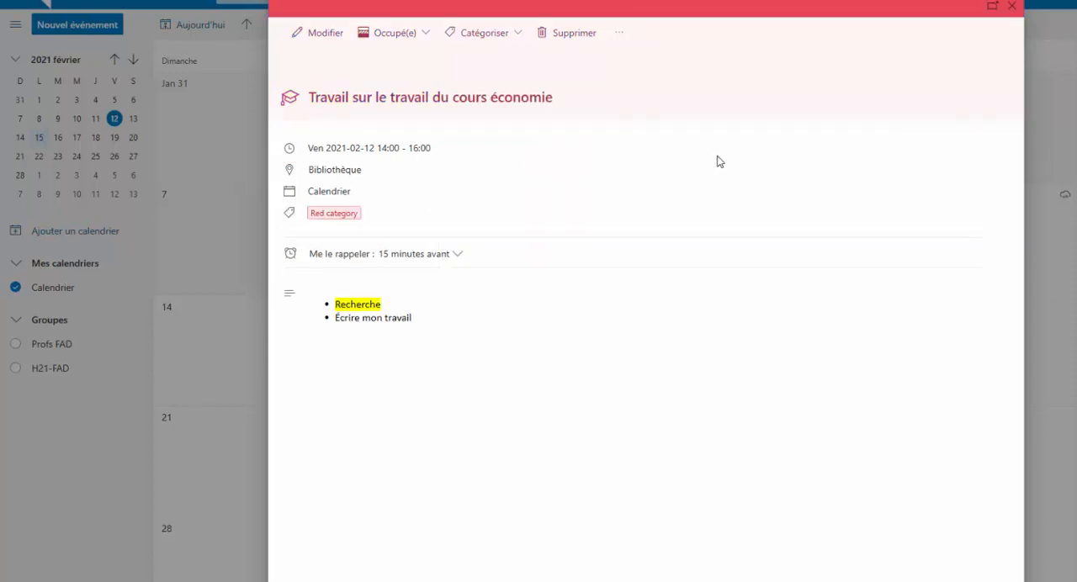
{"action": "left_click", "coordinate": [1012, 7]}
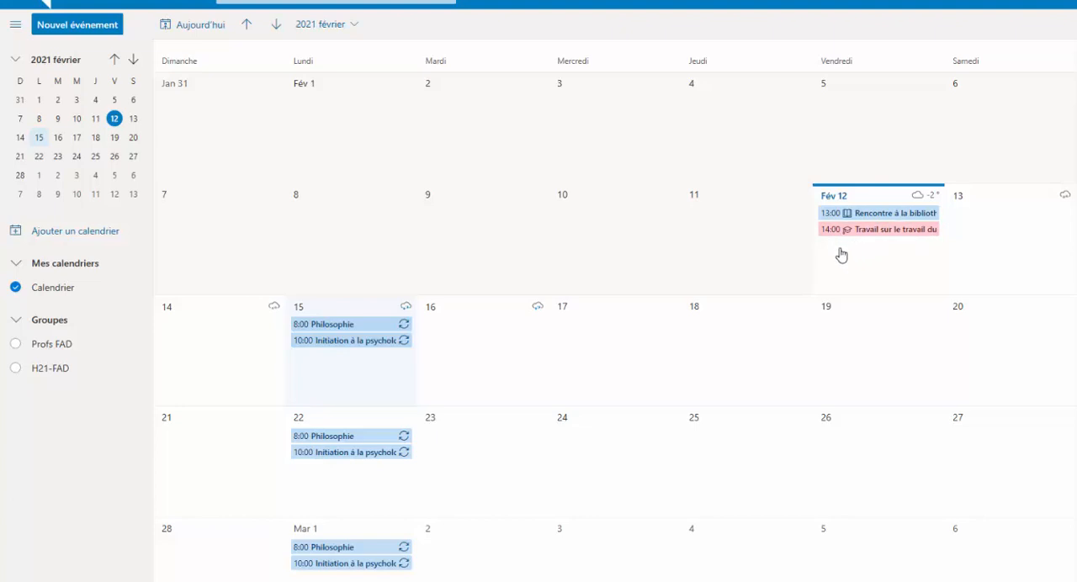
{"action": "mouse_move", "coordinate": [878, 241]}
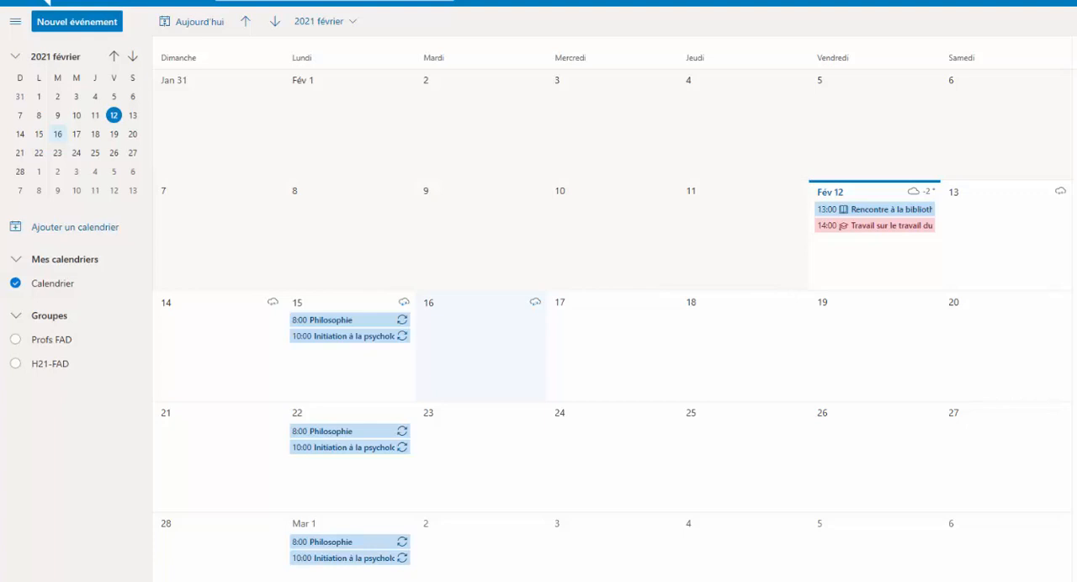
Start a new event on February 16 and title it "Rencontre cheminement"
{"action": "double_click", "coordinate": [465, 352]}
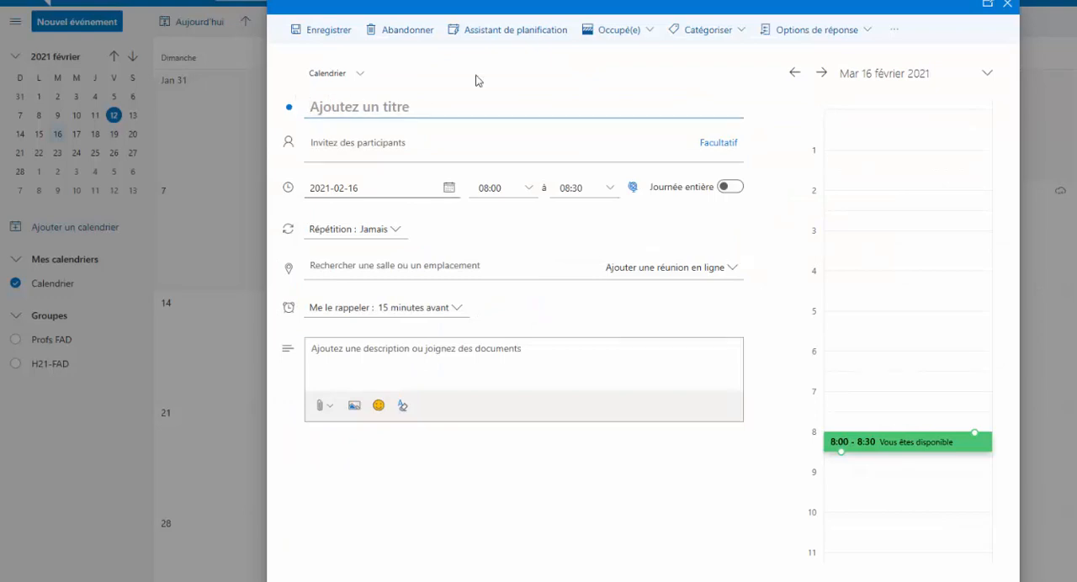
{"action": "type", "text": "Rencontre "}
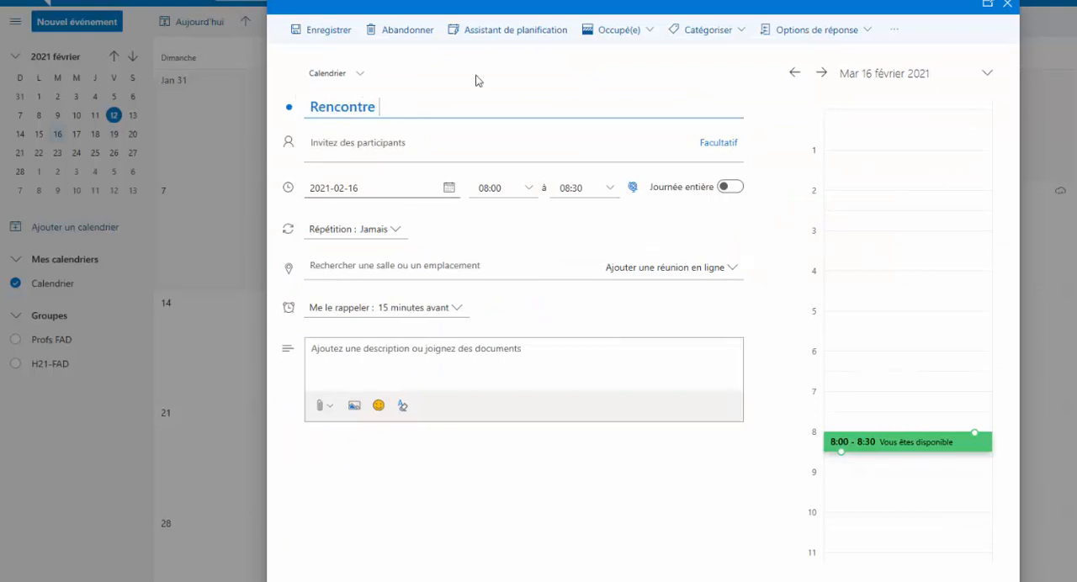
{"action": "type", "text": "chemineme"}
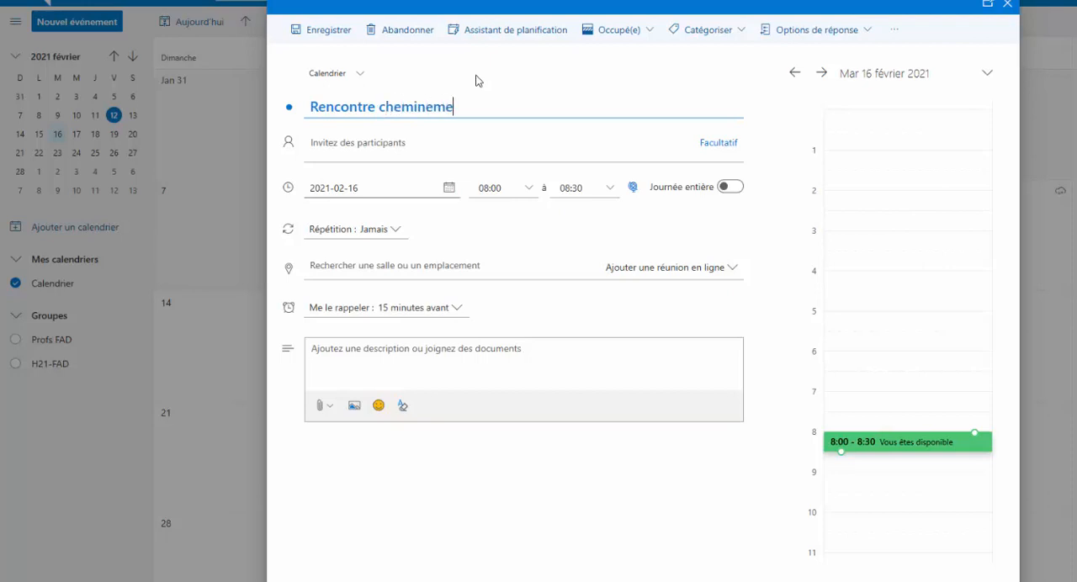
{"action": "type", "text": "nt"}
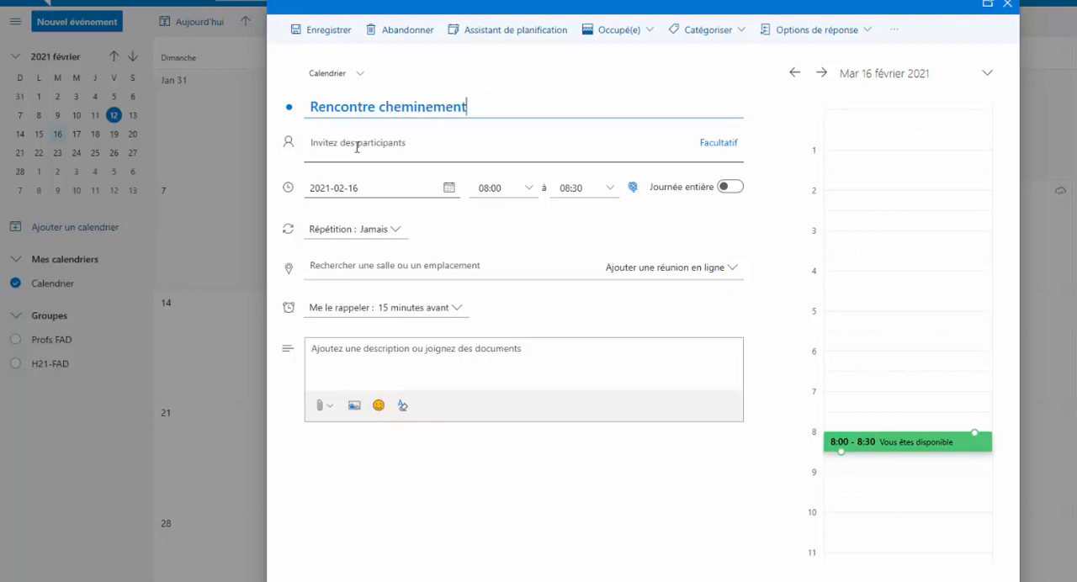
Find the staff member by last name and add them as a participant in the Rencontre cheminement event
{"action": "left_click", "coordinate": [309, 149]}
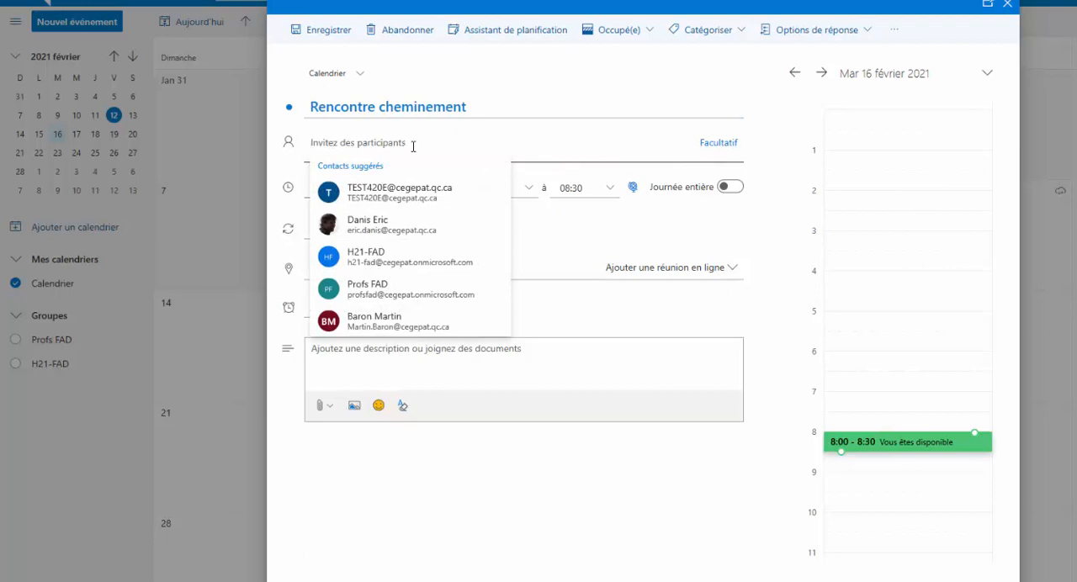
{"action": "type", "text": "tondreau"}
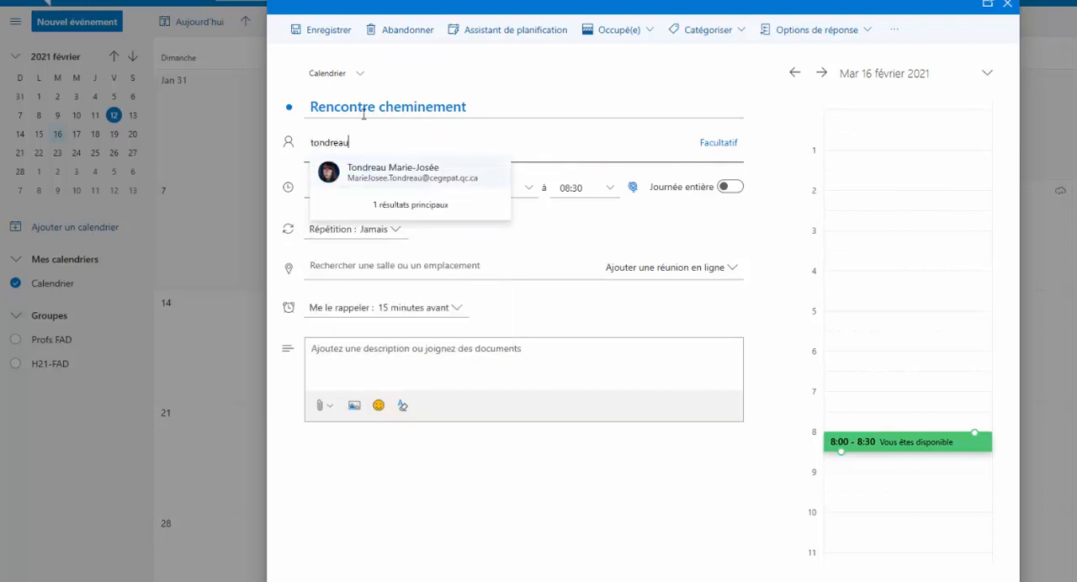
{"action": "left_click", "coordinate": [378, 175]}
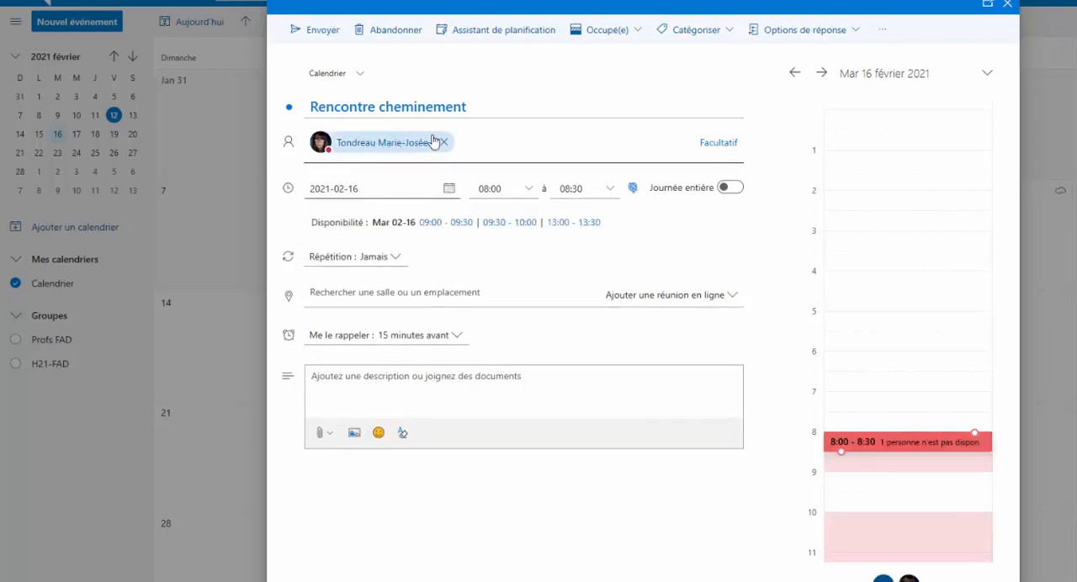
{"action": "left_click", "coordinate": [461, 131]}
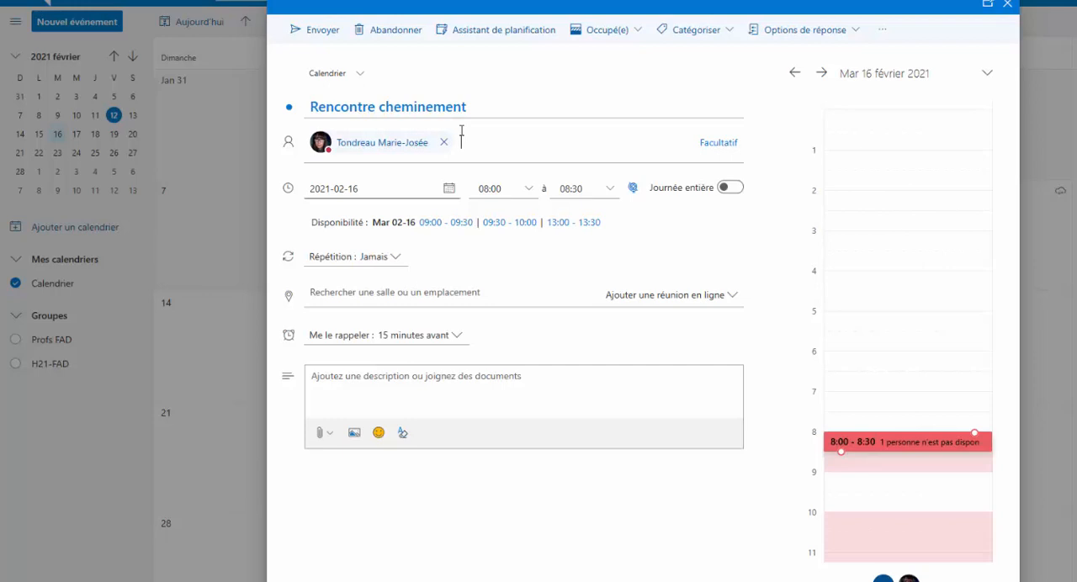
Use the scheduling assistant to set the Rencontre cheminement meeting from 09:00 to 10:00 on February 16
{"action": "left_click", "coordinate": [509, 34]}
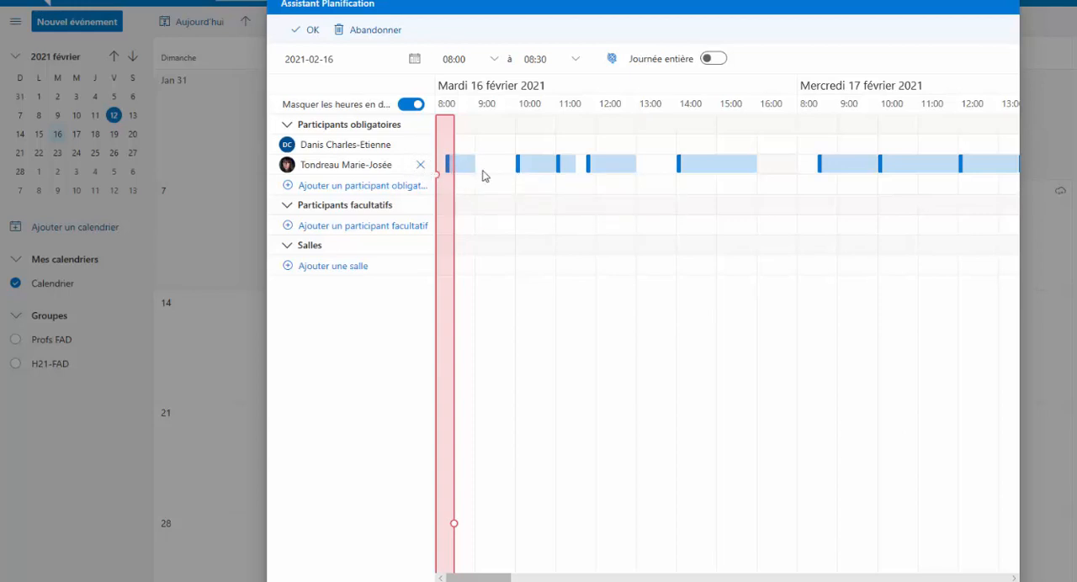
{"action": "left_click", "coordinate": [495, 61]}
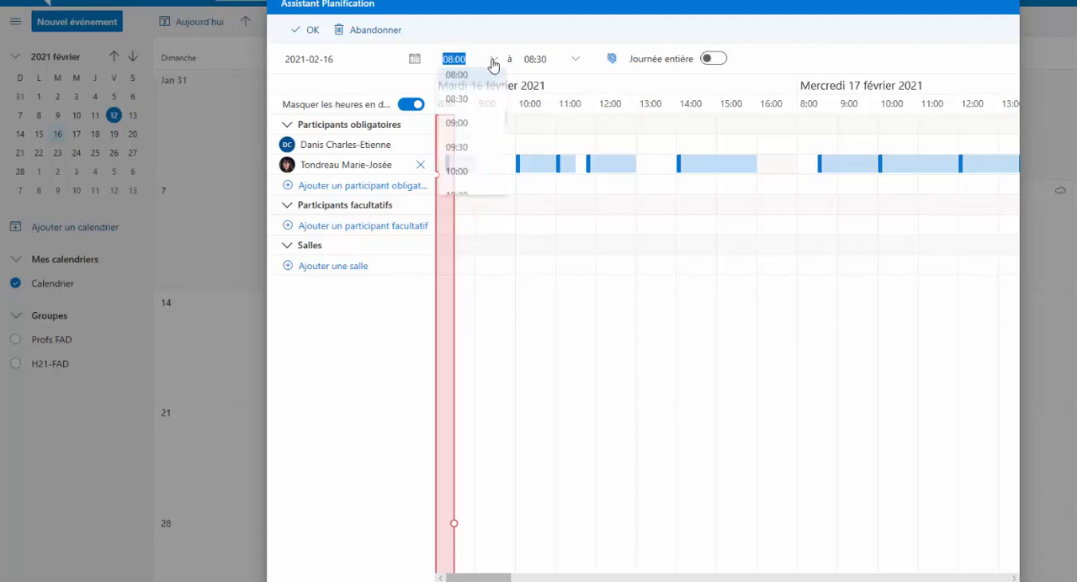
{"action": "left_click", "coordinate": [473, 126]}
{"action": "left_click", "coordinate": [577, 61]}
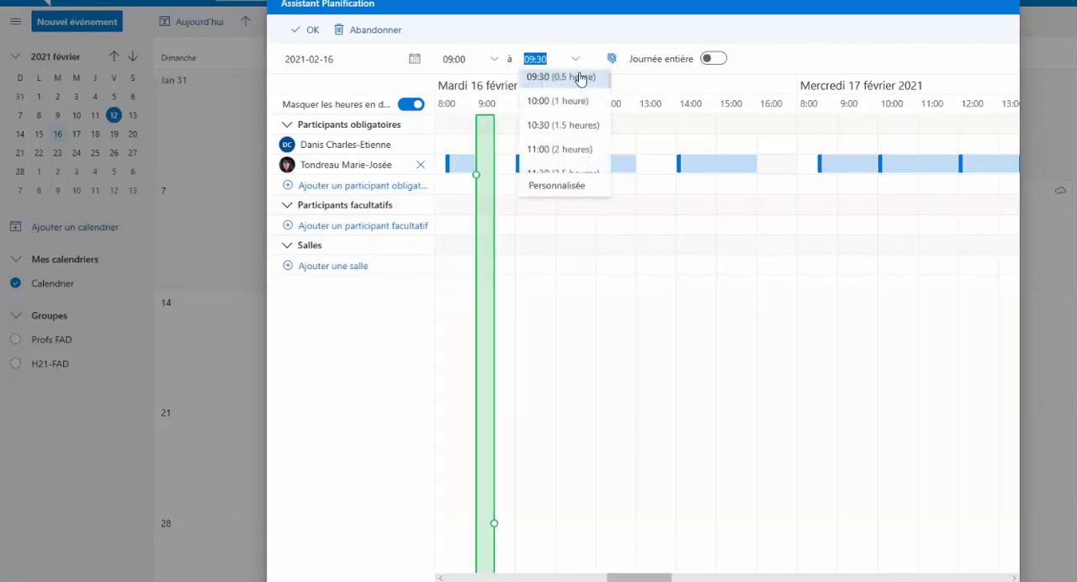
{"action": "left_click", "coordinate": [556, 108]}
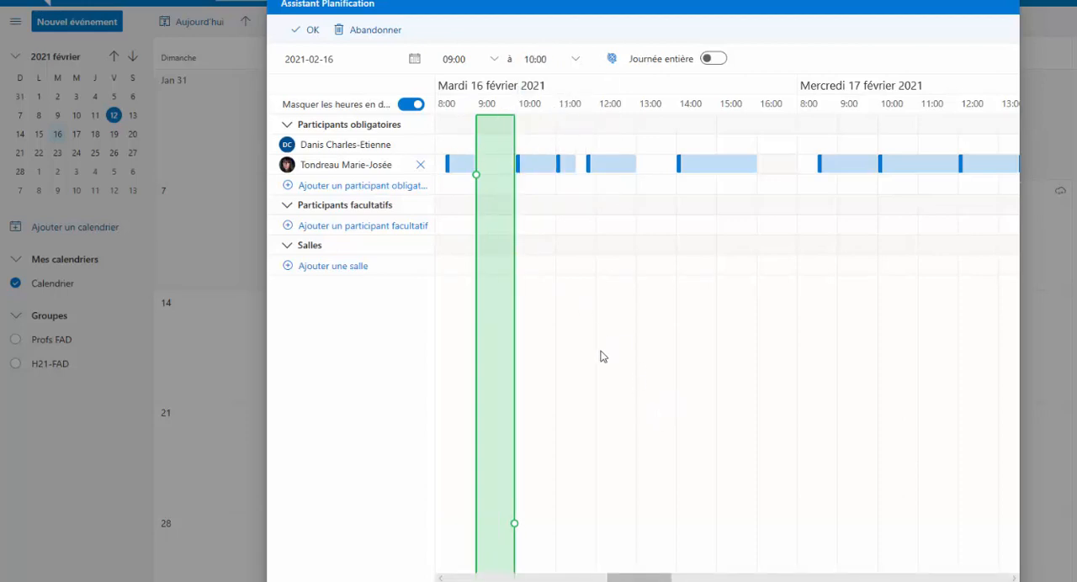
{"action": "left_click", "coordinate": [312, 32]}
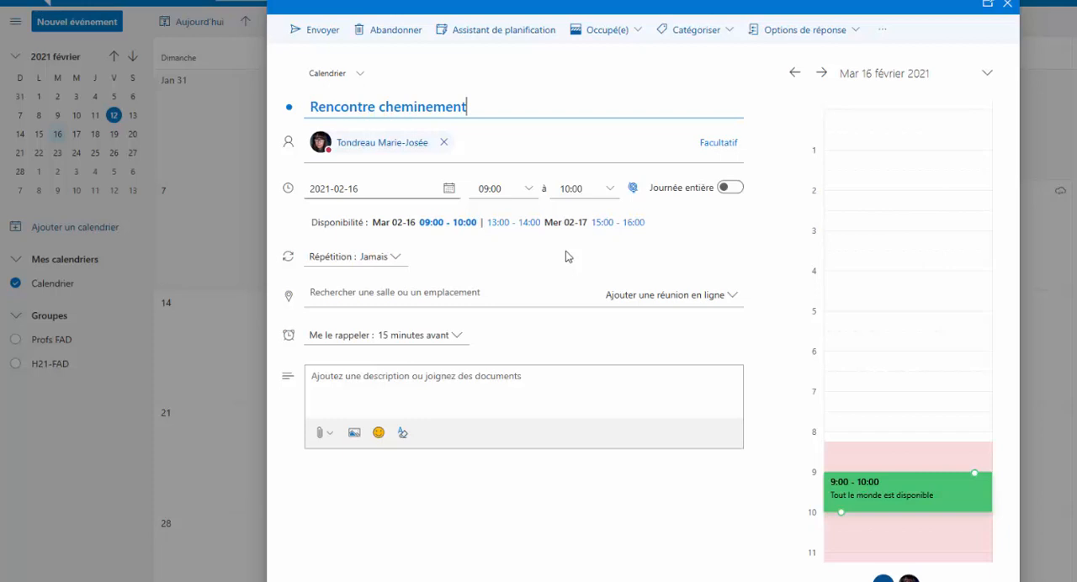
Leave the location of the Rencontre cheminement meeting empty and send the invitation
{"action": "left_click", "coordinate": [310, 296]}
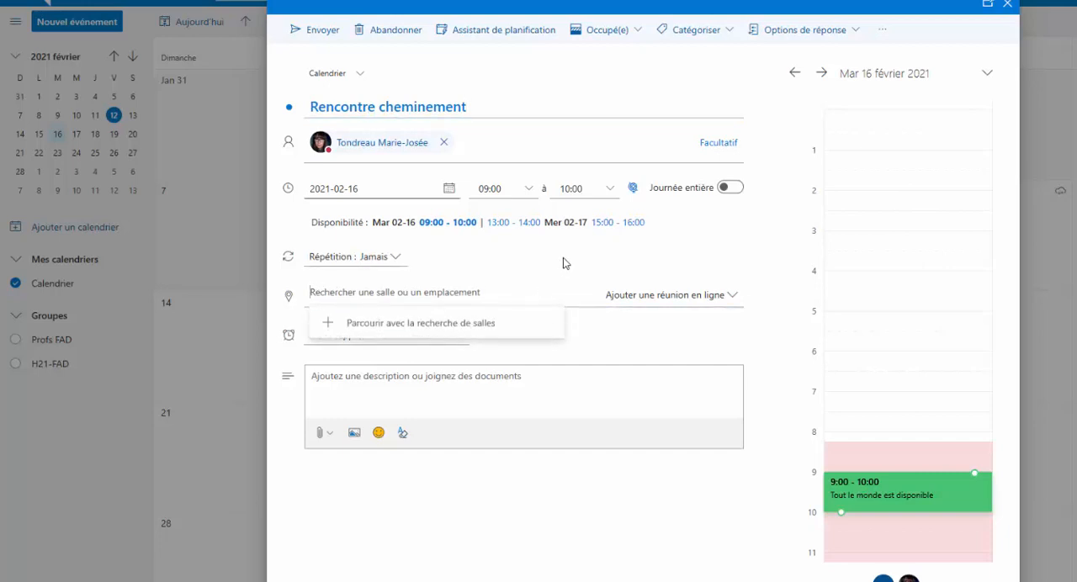
{"action": "left_click", "coordinate": [428, 384]}
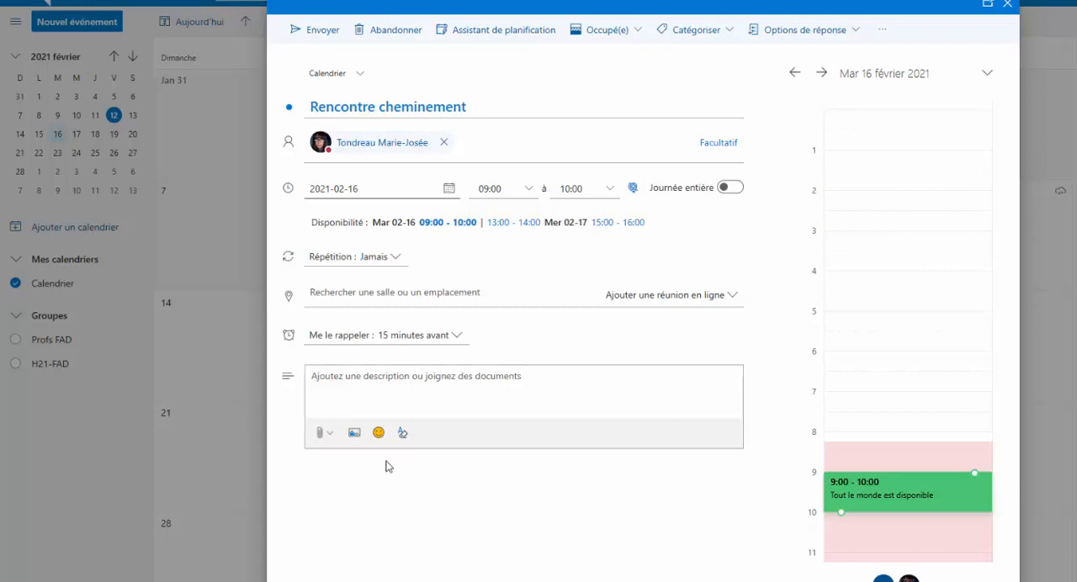
{"action": "left_click", "coordinate": [328, 29]}
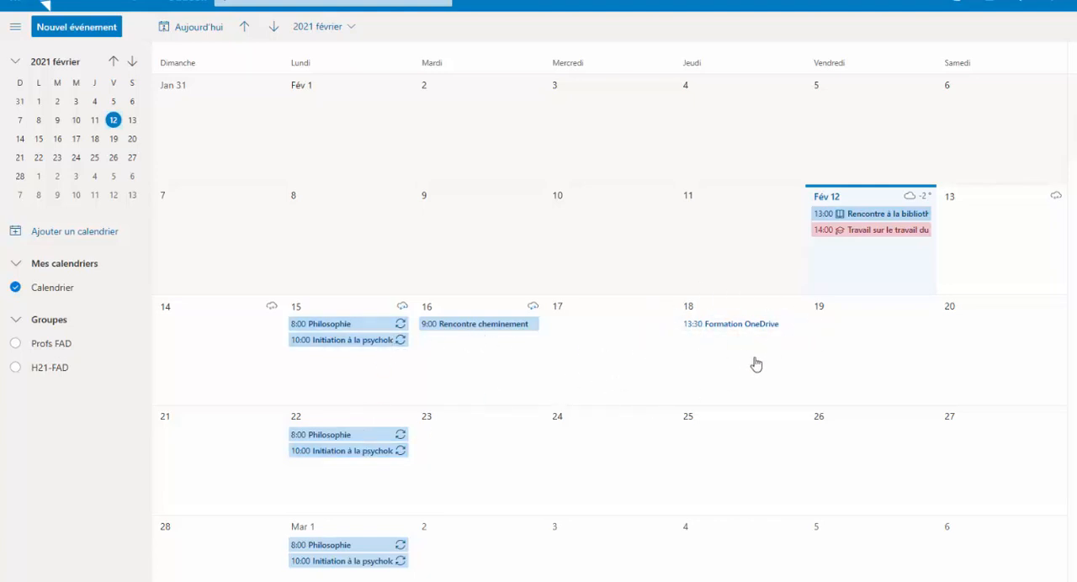
View the details of the Formation OneDrive invitation on February 18
{"action": "left_click", "coordinate": [737, 329]}
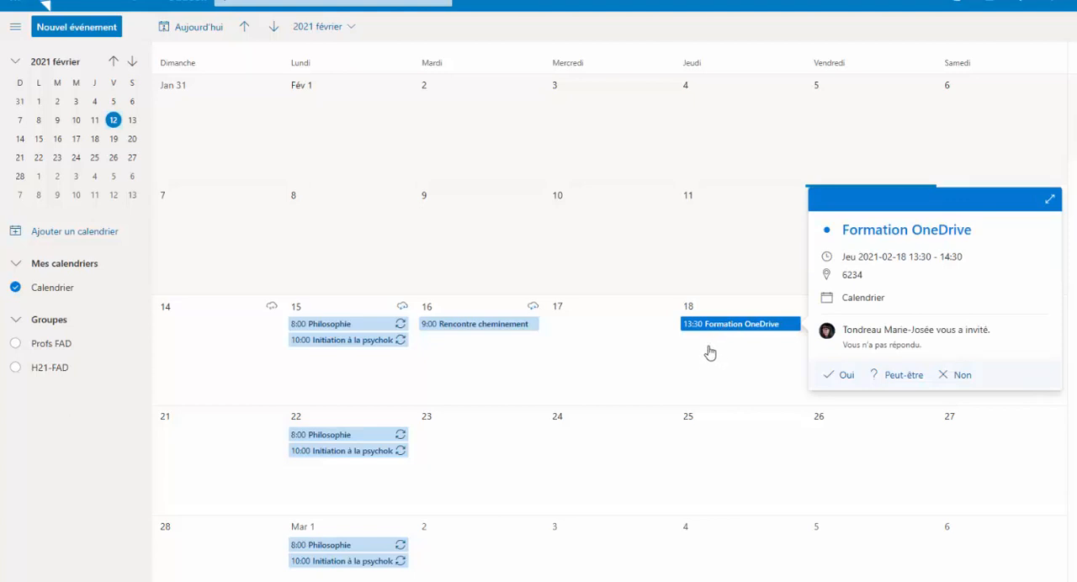
{"action": "left_click", "coordinate": [712, 351]}
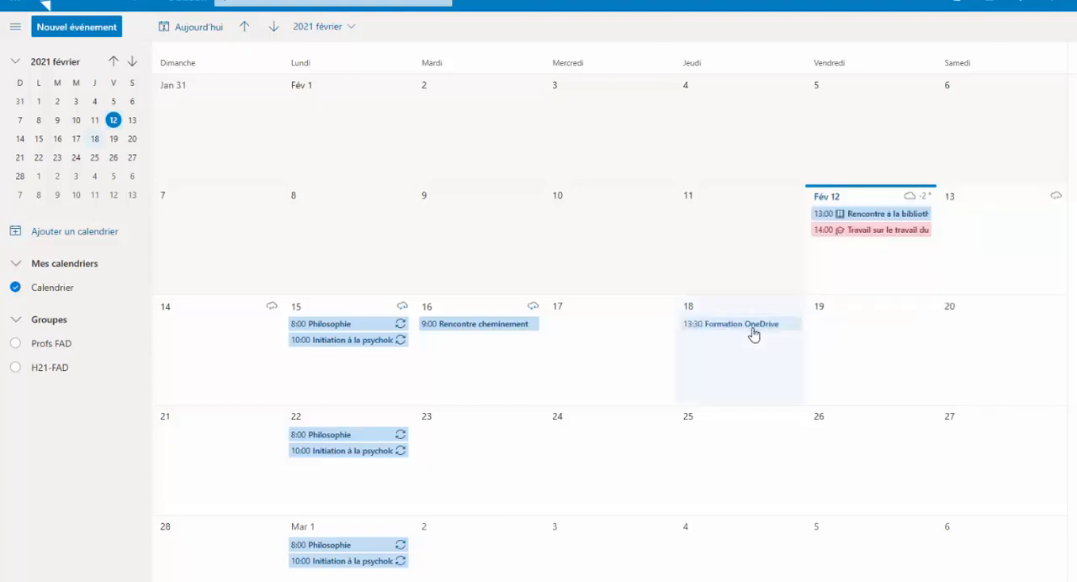
{"action": "left_click", "coordinate": [745, 332]}
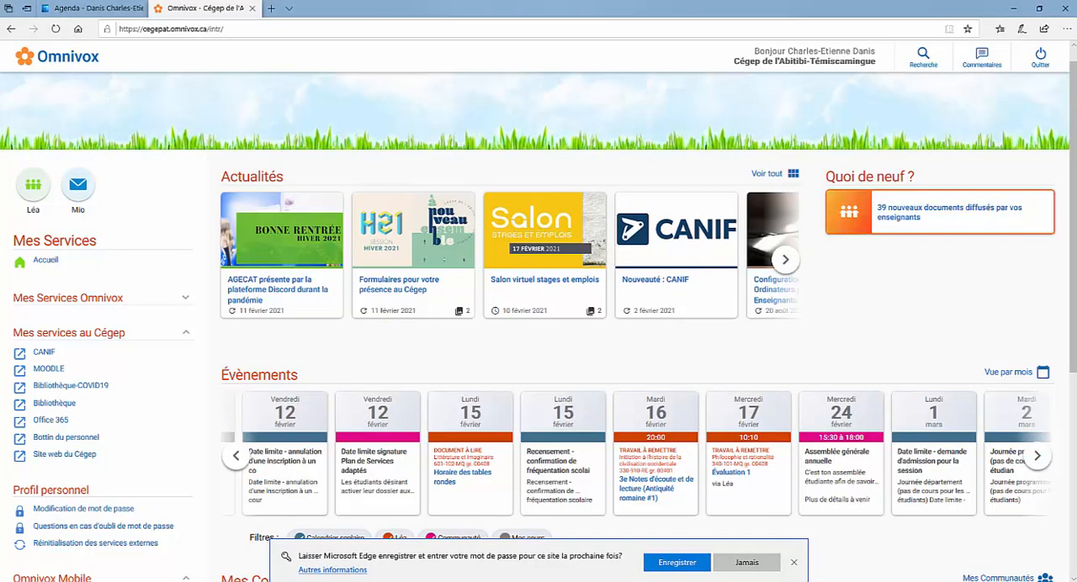
Open the CANIF site from Omnivox and go to the Moodle training on its Formations étudiants page
{"action": "left_click", "coordinate": [46, 354]}
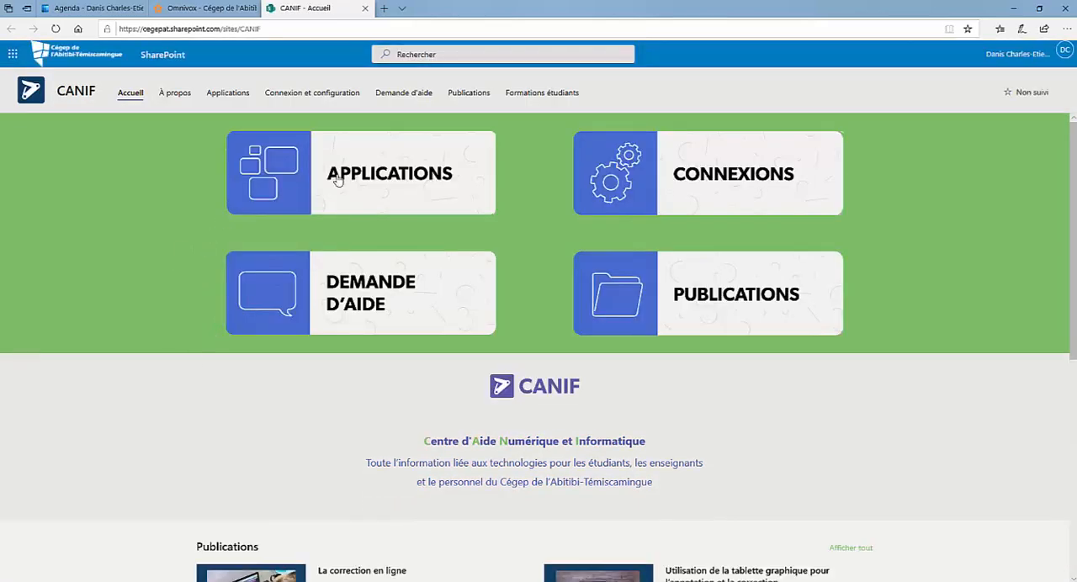
{"action": "left_click", "coordinate": [535, 96]}
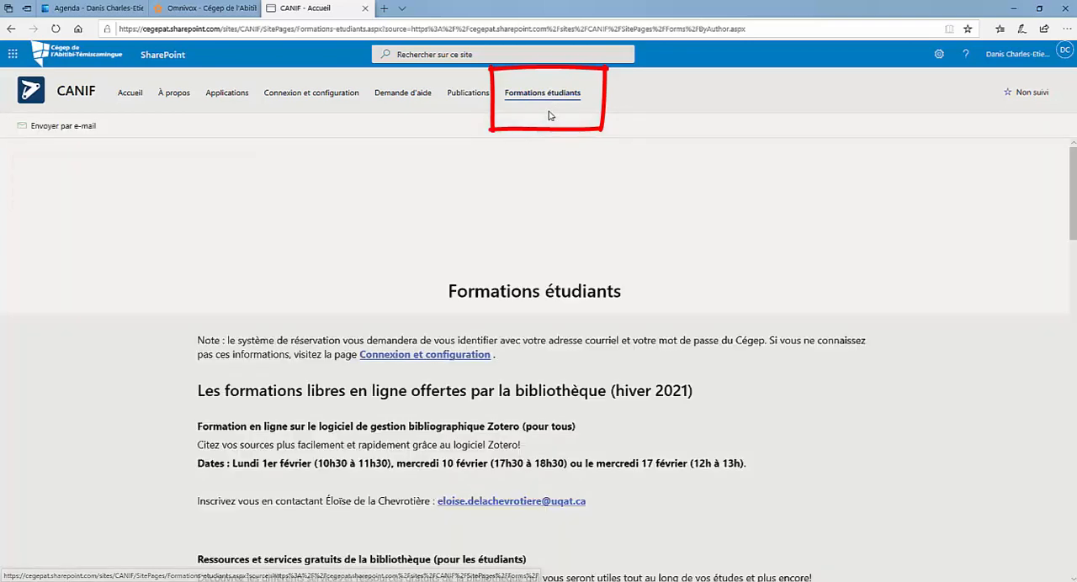
{"action": "scroll", "coordinate": [1075, 178], "scroll_direction": "down", "scroll_amount": 1}
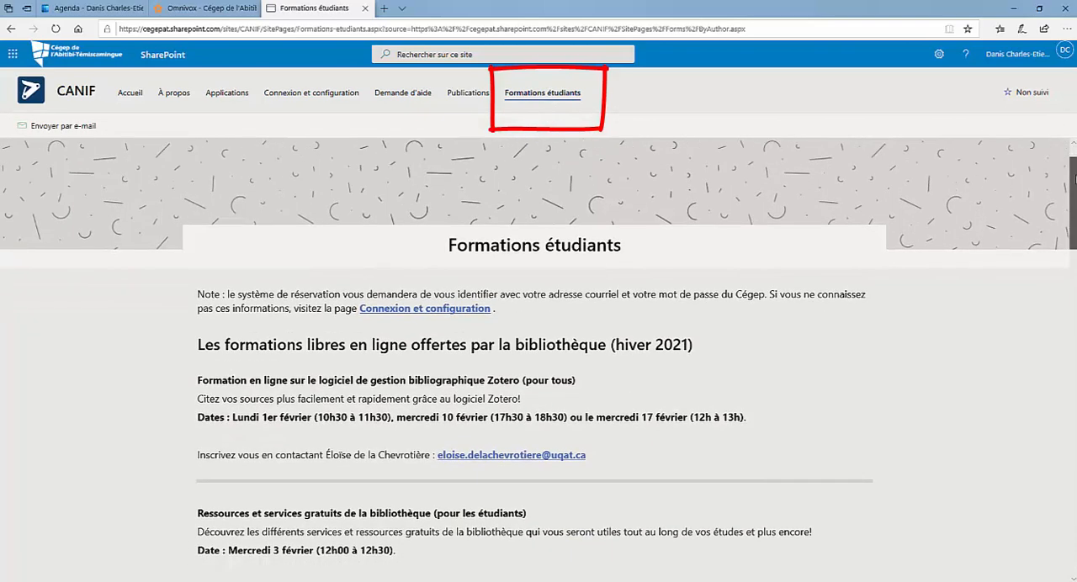
{"action": "scroll", "coordinate": [1075, 179], "scroll_direction": "down", "scroll_amount": 1}
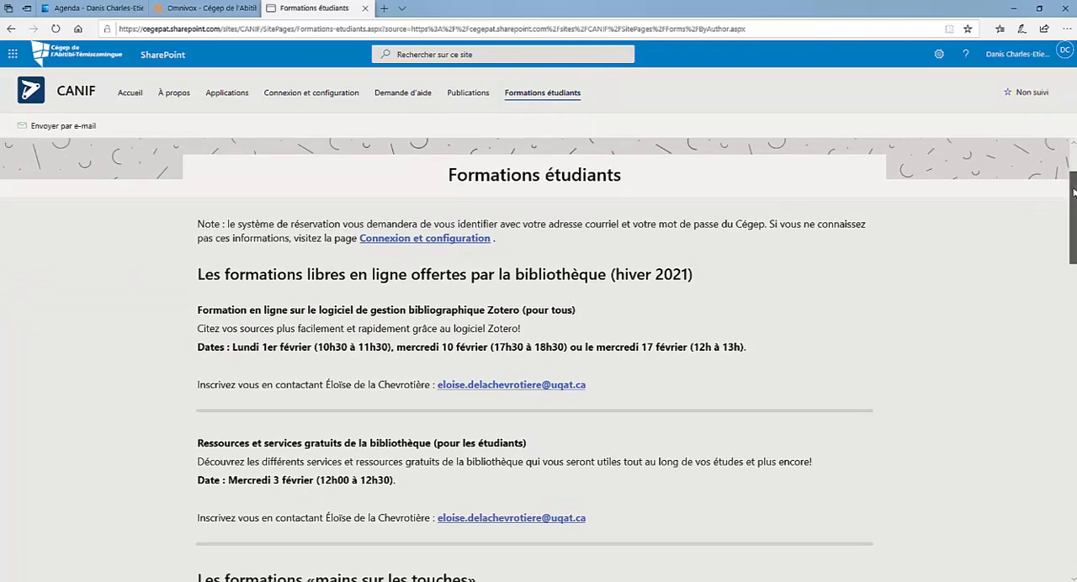
{"action": "scroll", "coordinate": [1065, 203], "scroll_direction": "down", "scroll_amount": 1}
{"action": "left_click_drag", "start_coordinate": [1075, 217], "coordinate": [1059, 278]}
{"action": "left_click_drag", "start_coordinate": [1060, 281], "coordinate": [1059, 334]}
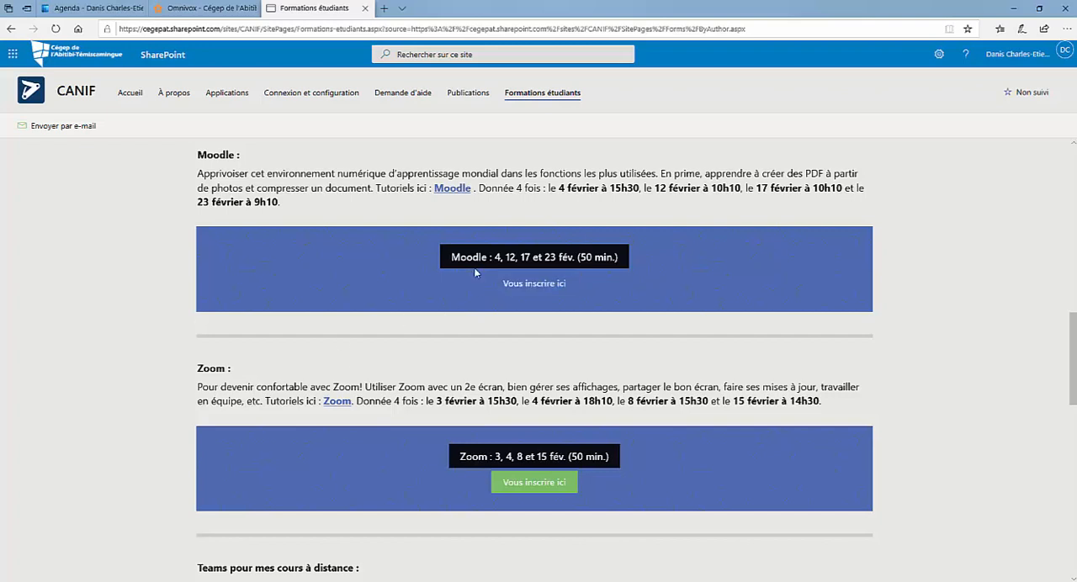
Book the Moodle (étudiants) training for 17 February 2021 at 10:10 and close the confirmation
{"action": "left_click", "coordinate": [543, 288]}
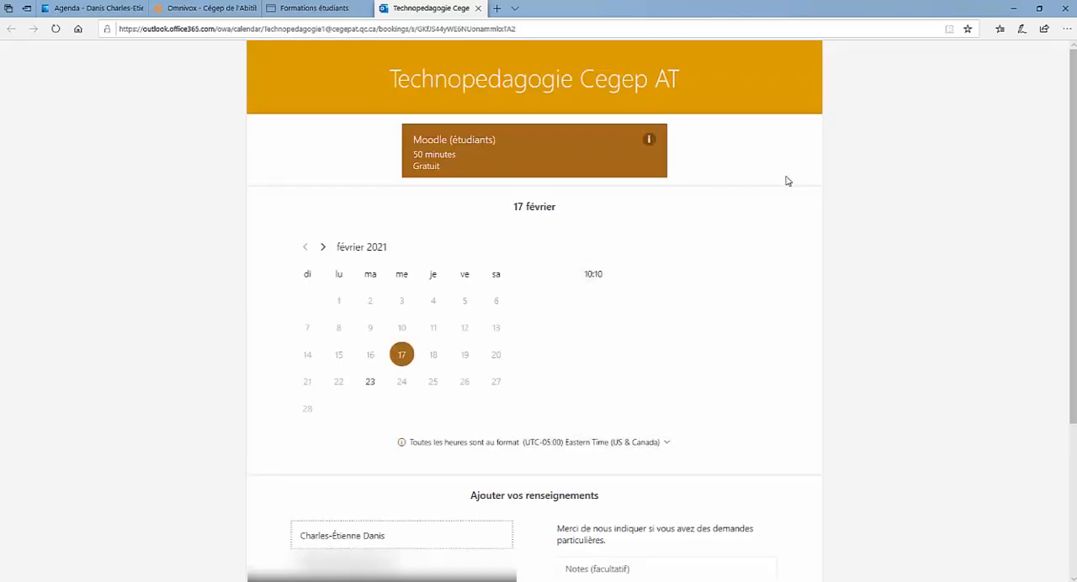
{"action": "left_click", "coordinate": [401, 355]}
{"action": "left_click", "coordinate": [599, 275]}
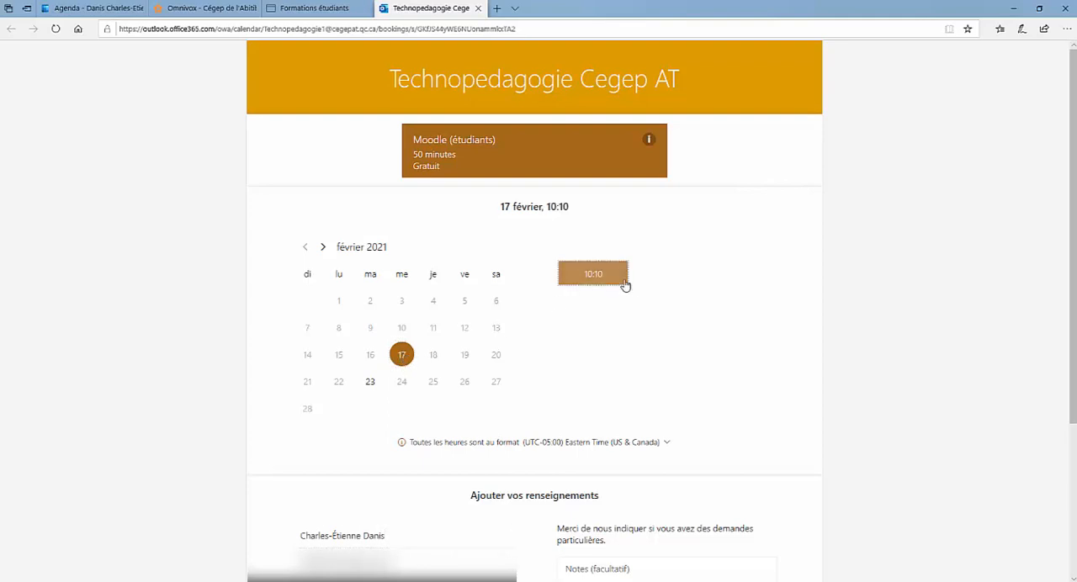
{"action": "scroll", "coordinate": [1075, 143], "scroll_direction": "down", "scroll_amount": 2}
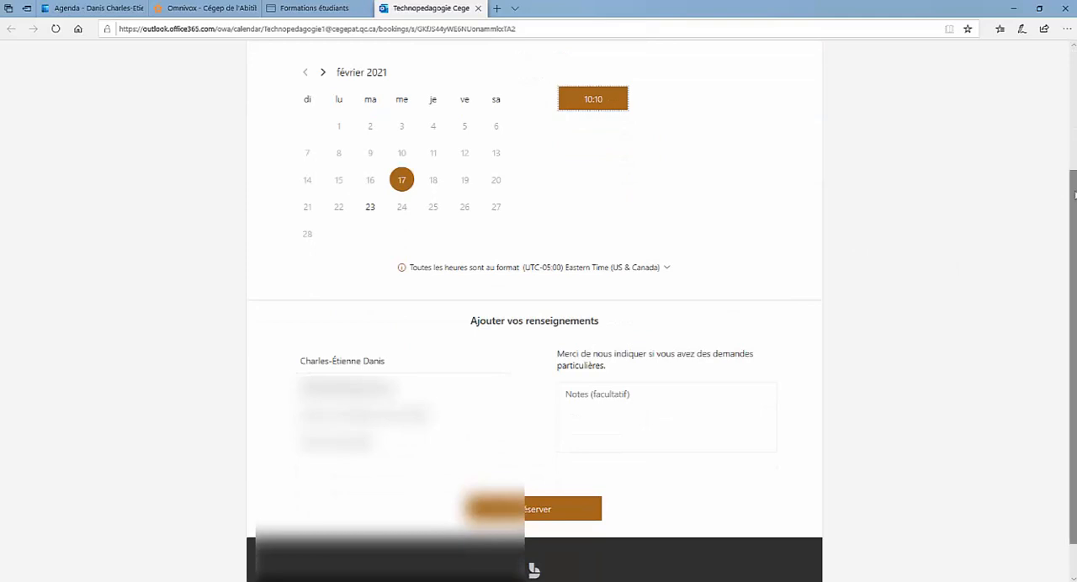
{"action": "scroll", "coordinate": [1073, 198], "scroll_direction": "down", "scroll_amount": 1}
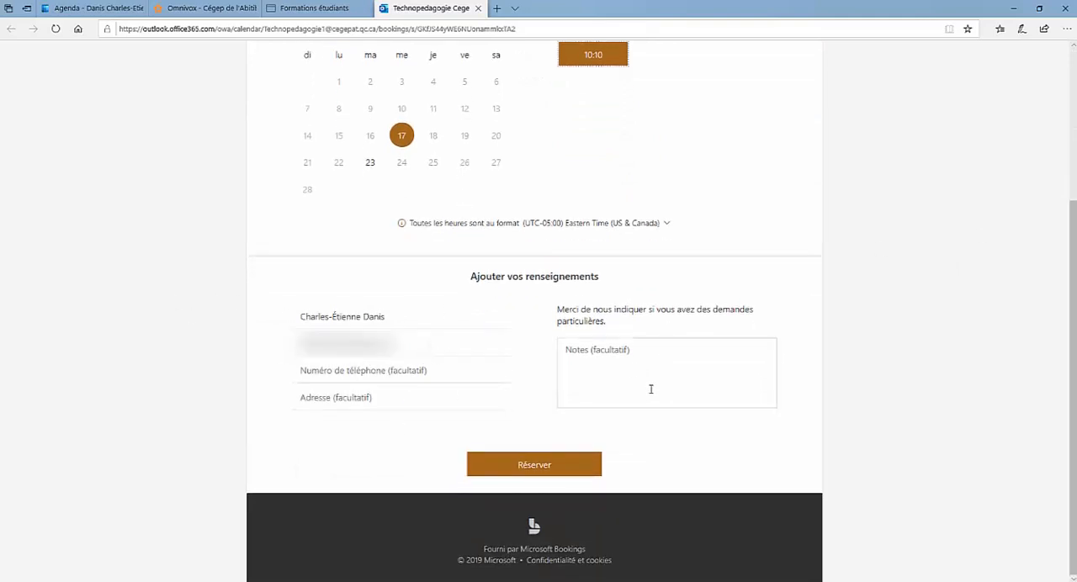
{"action": "left_click", "coordinate": [542, 472]}
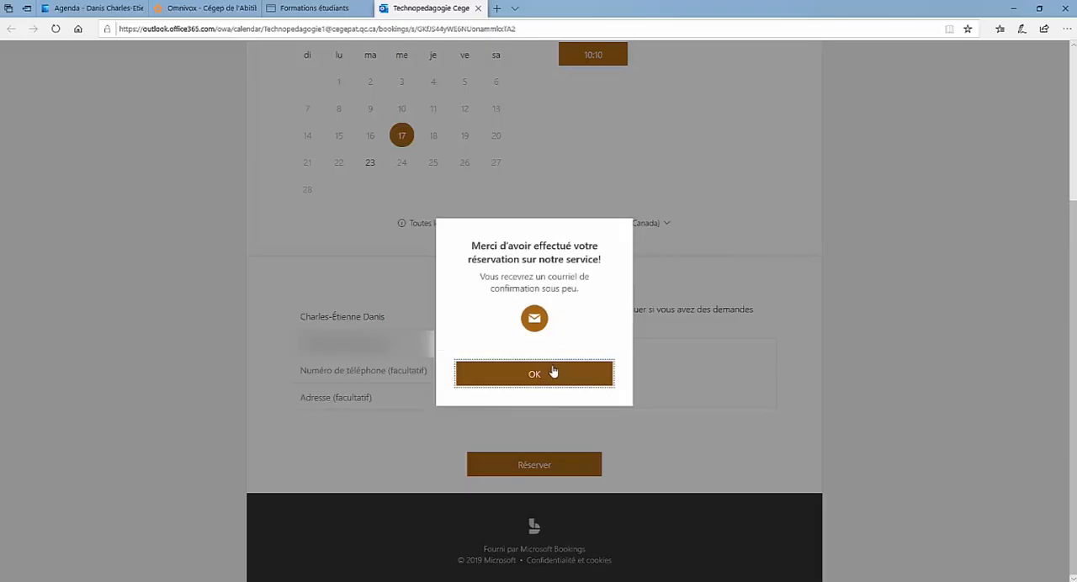
{"action": "left_click", "coordinate": [552, 372]}
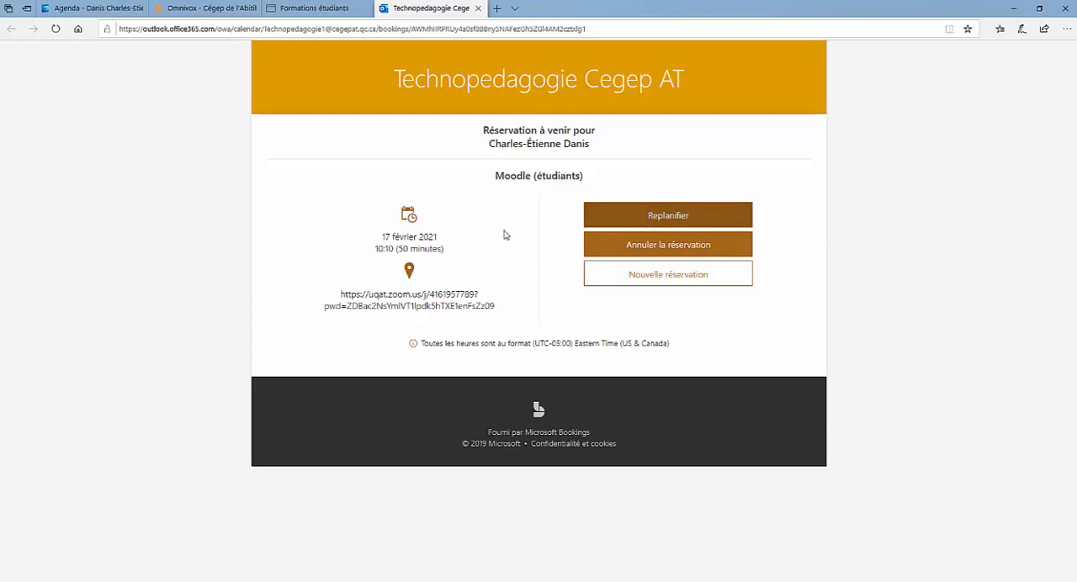
Switch back to the Outlook calendar and open the full details of the February 16 Rencontre cheminement event
{"action": "left_click", "coordinate": [87, 9]}
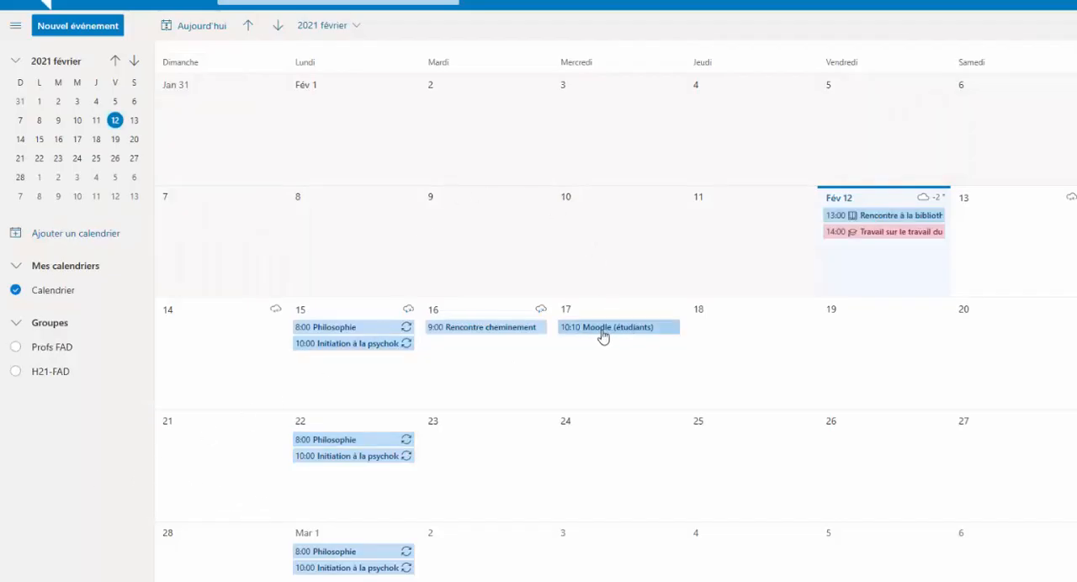
{"action": "mouse_move", "coordinate": [605, 333]}
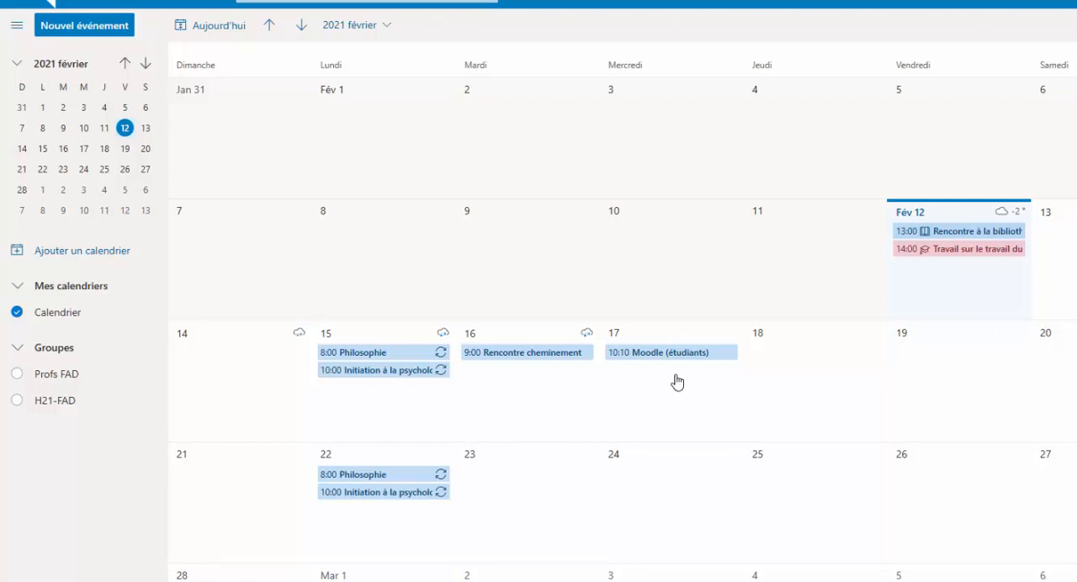
{"action": "left_click", "coordinate": [516, 357]}
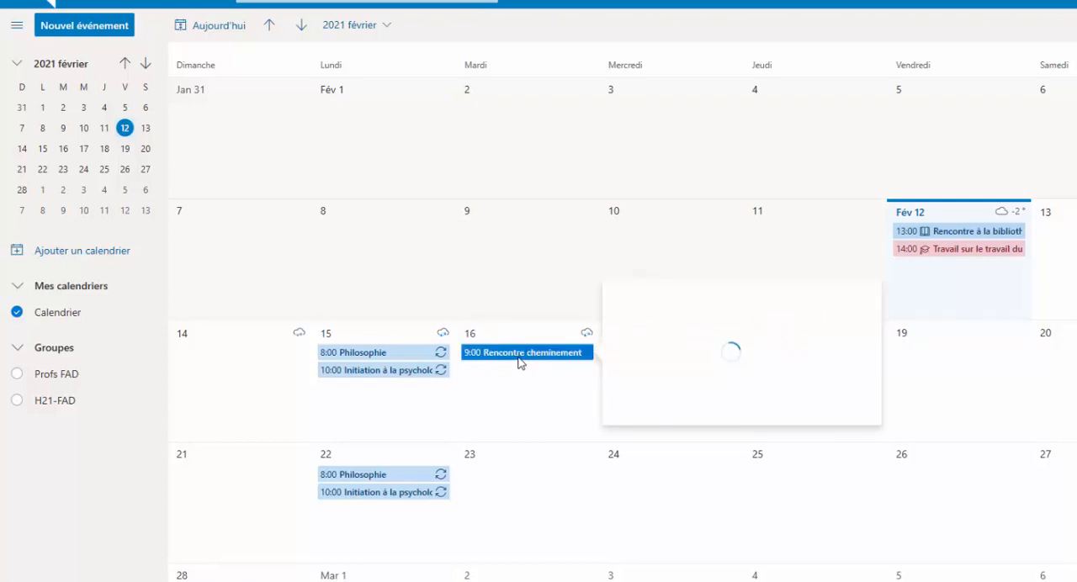
{"action": "double_click", "coordinate": [521, 360]}
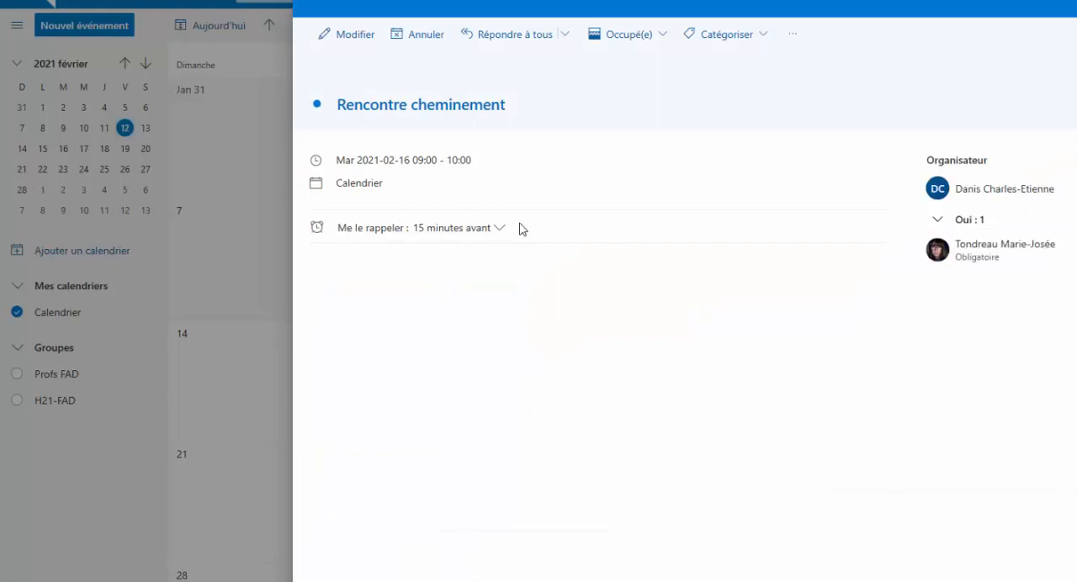